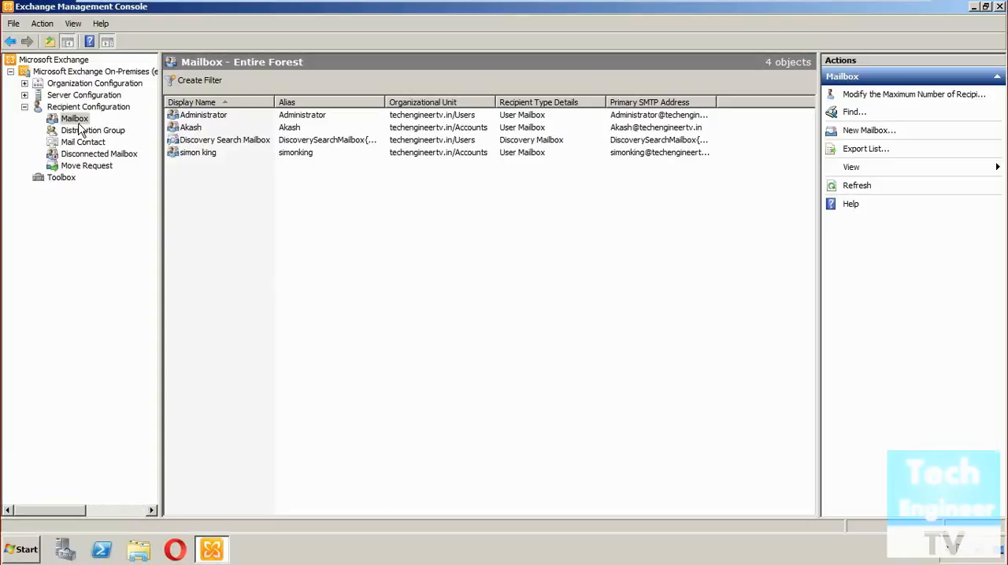
Open the mail flow settings of the first user mailbox in the Accounts organizational unit and view its message delivery restrictions
click(190, 130)
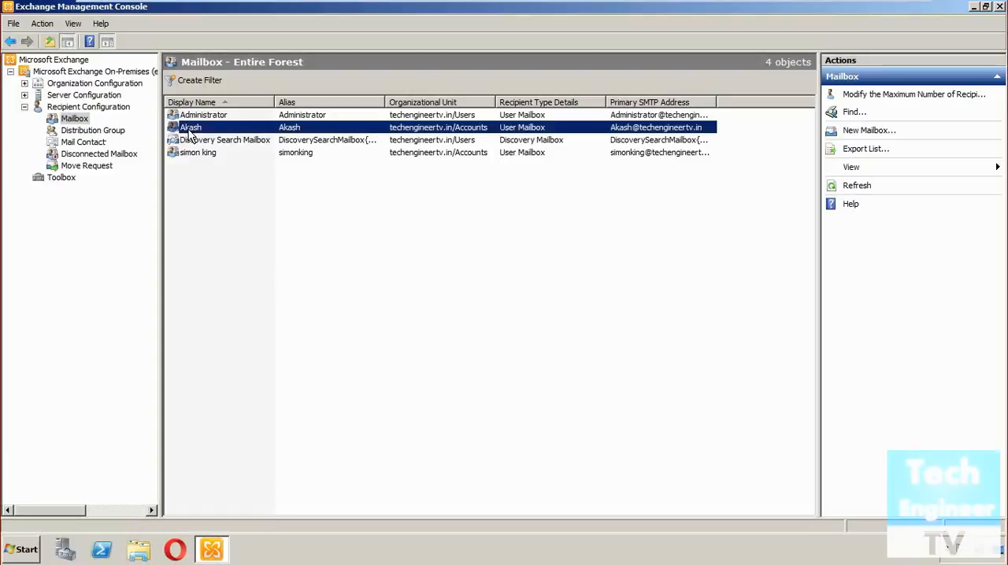
click(68, 123)
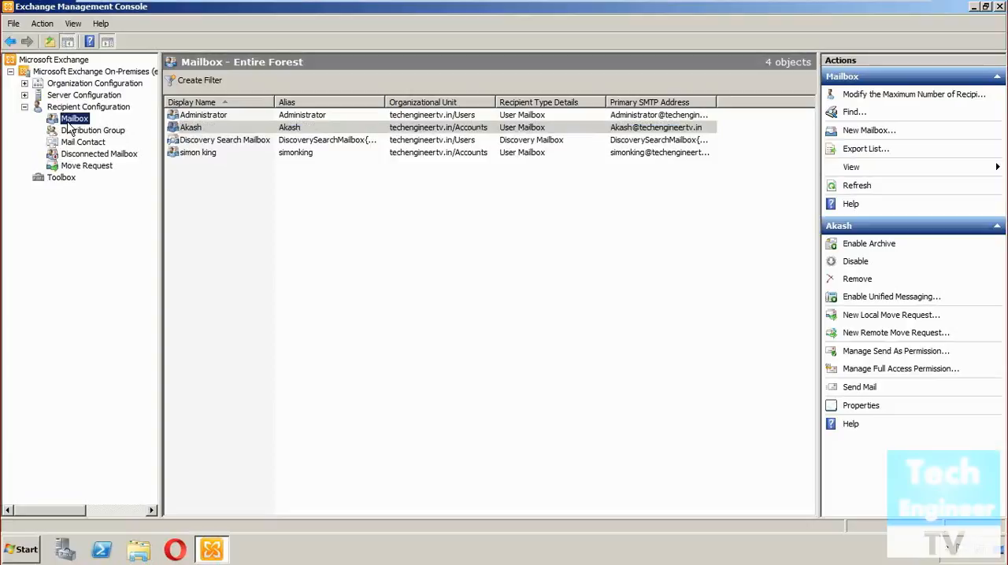
right_click(218, 127)
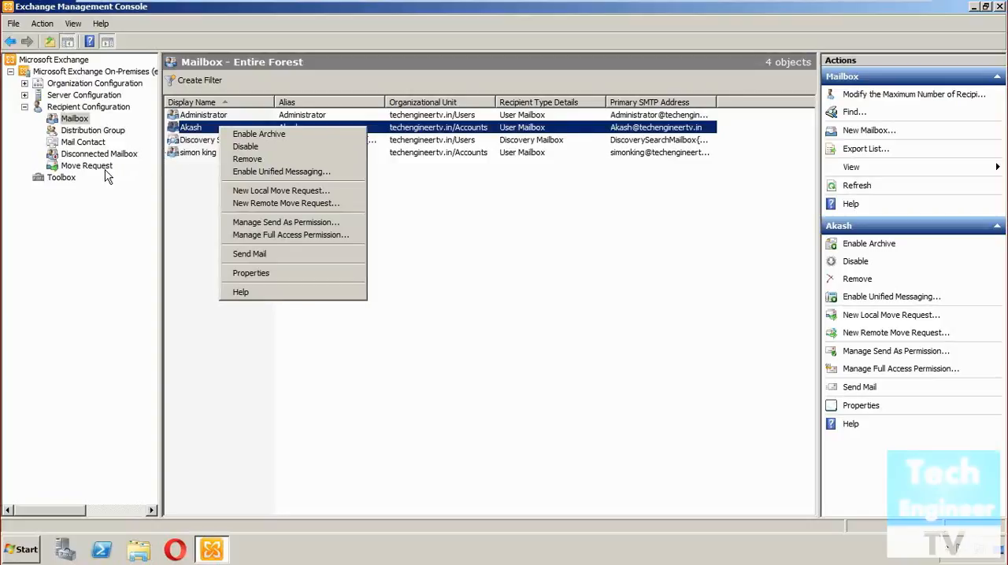
click(309, 276)
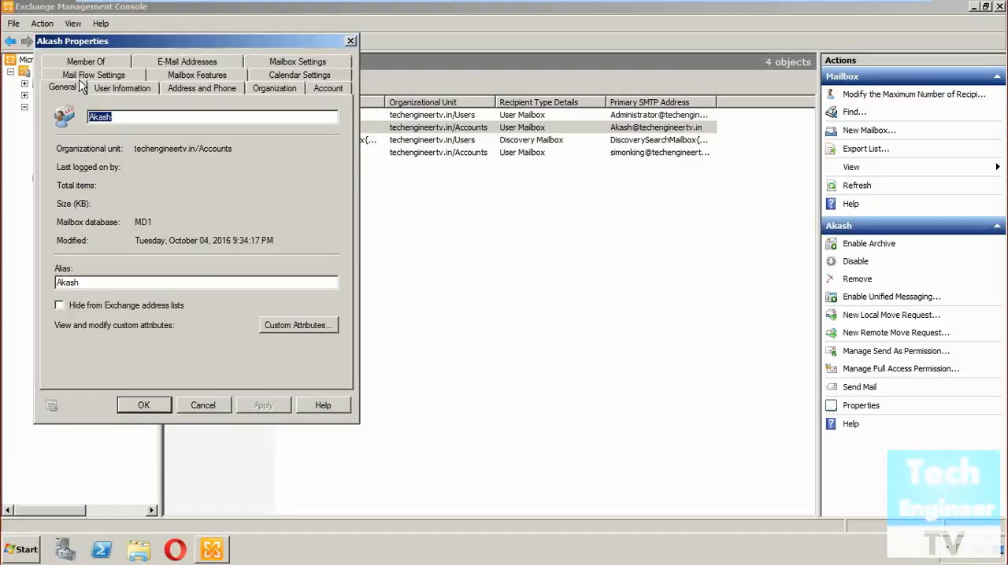
click(100, 79)
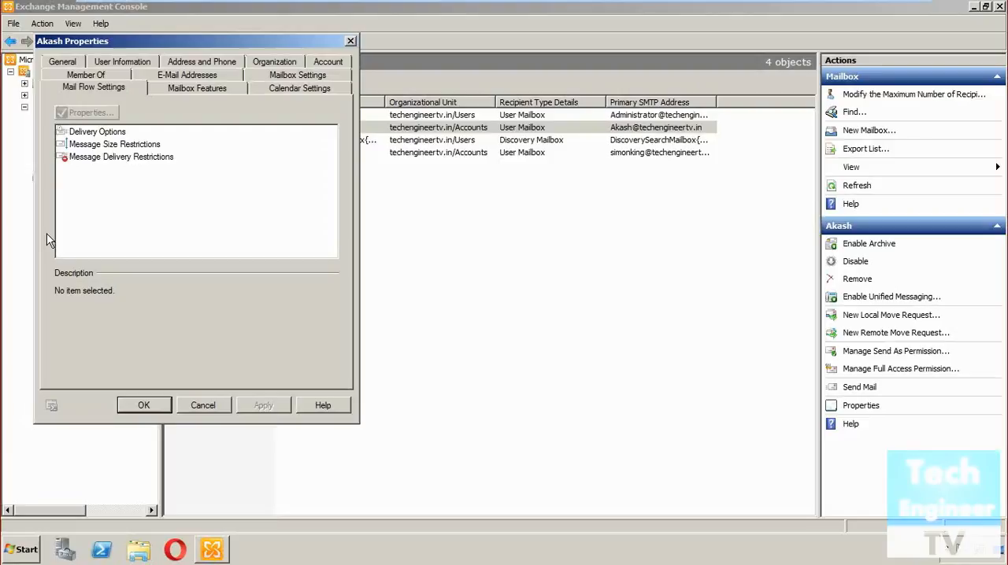
click(116, 158)
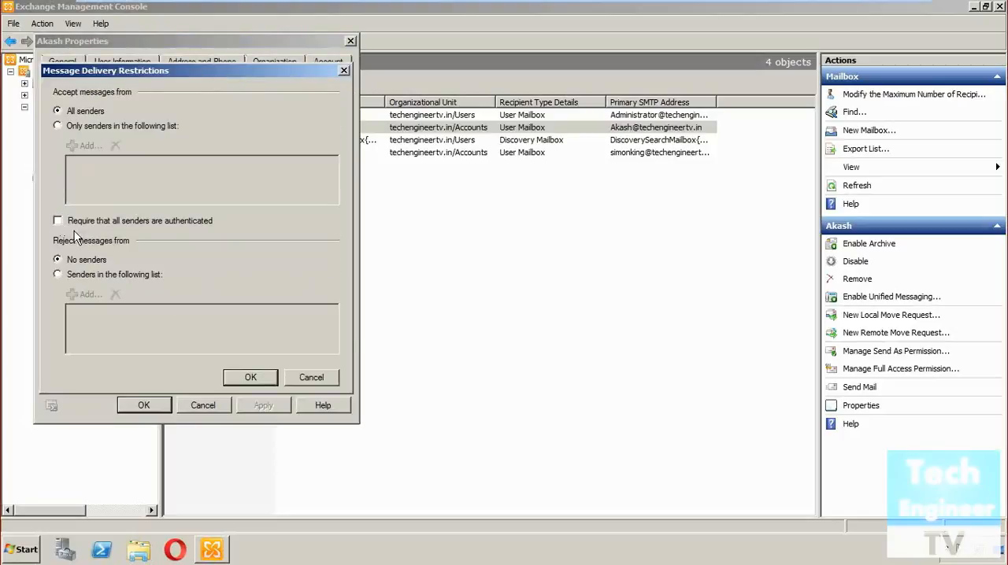
click(313, 378)
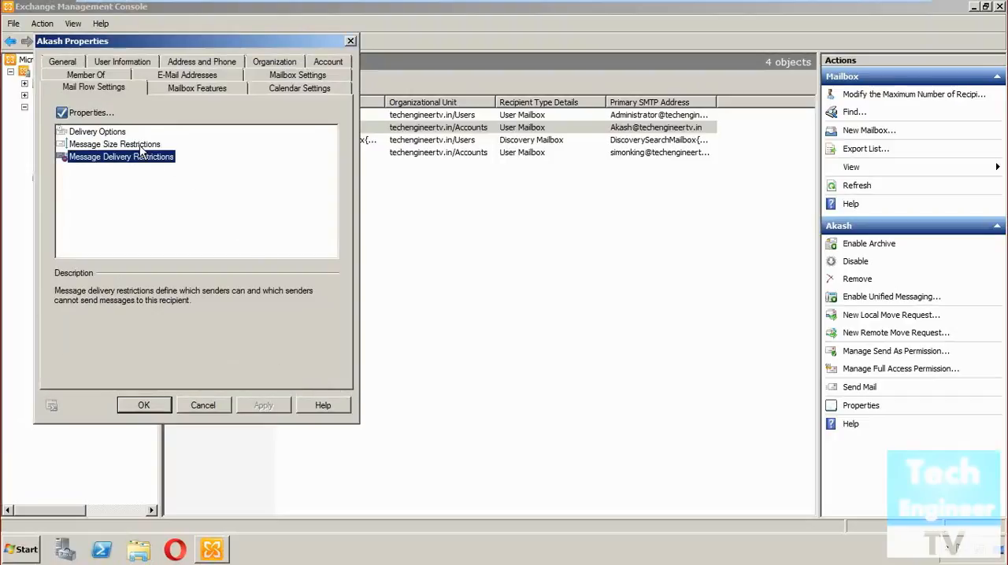
Set the mailbox's maximum sending message size to 5 KB in the message size restrictions and save the properties
click(143, 145)
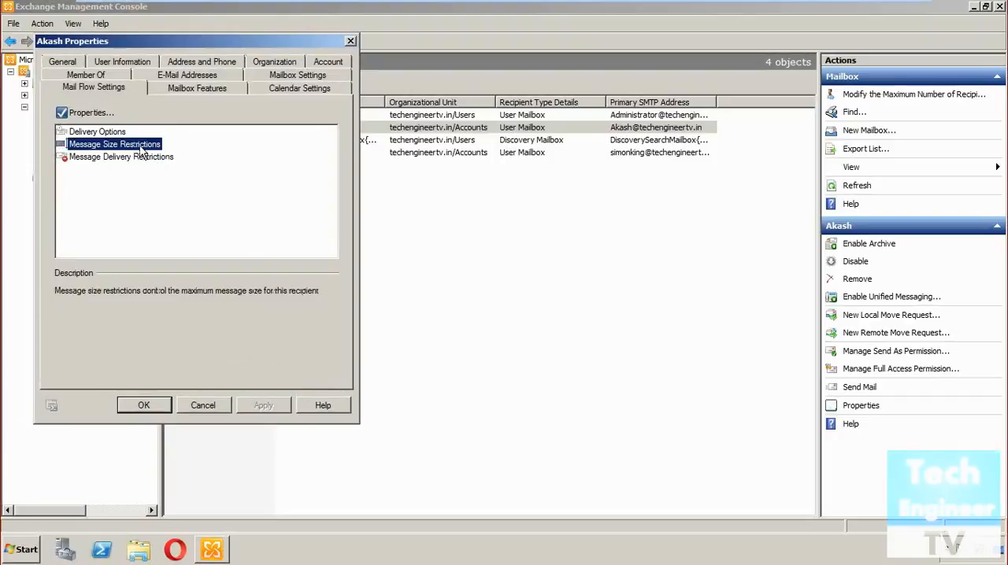
double_click(141, 148)
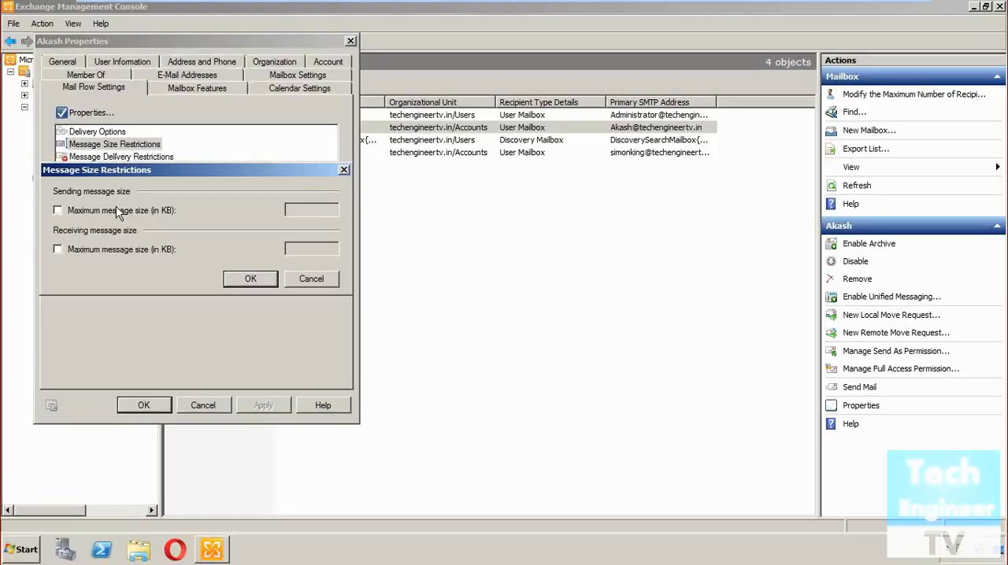
click(59, 211)
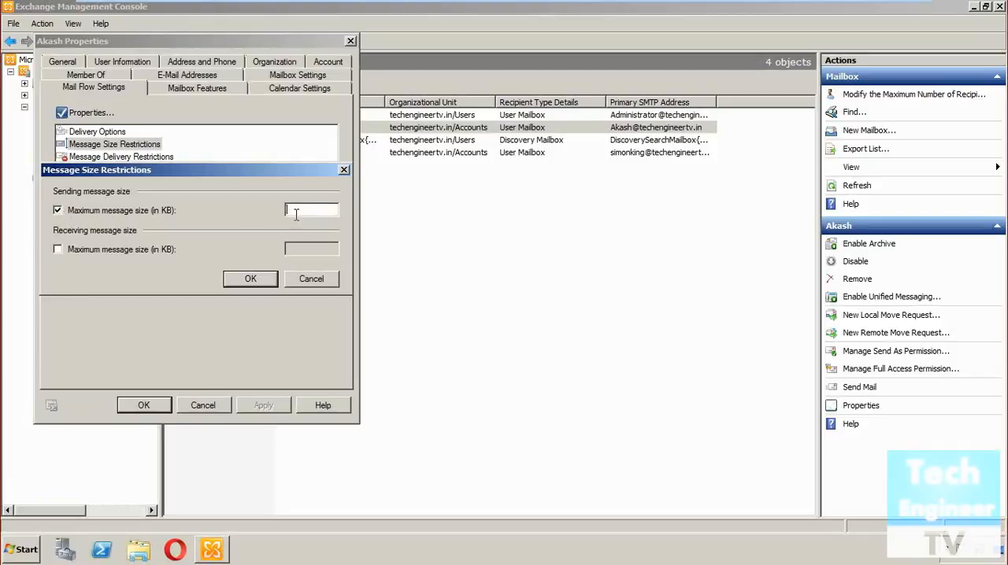
text(5)
click(250, 279)
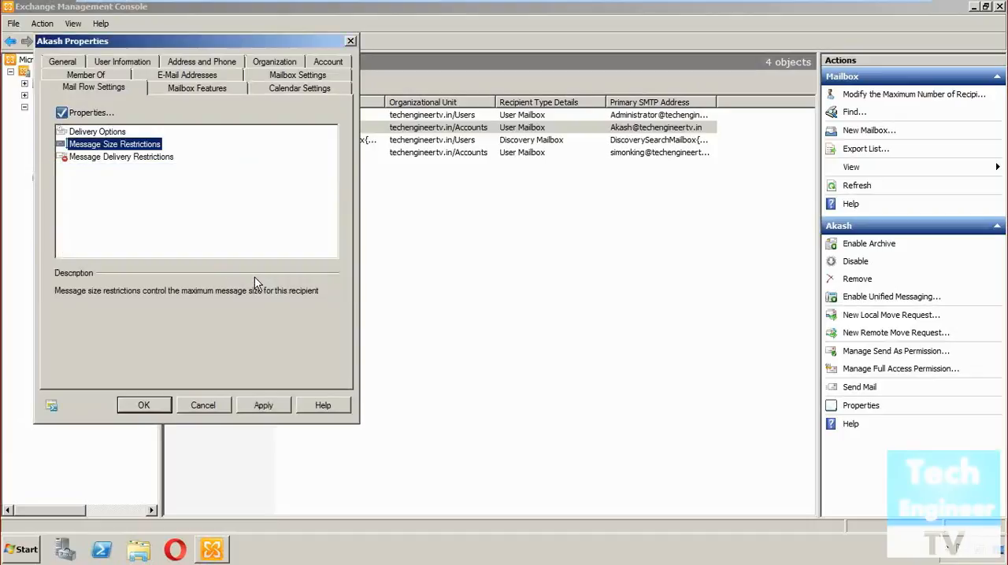
click(259, 408)
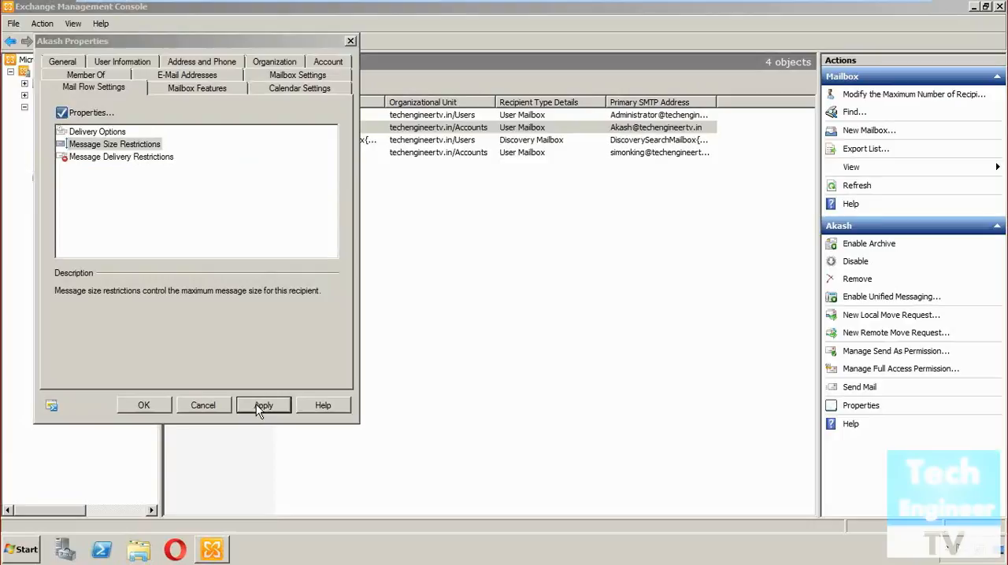
click(146, 405)
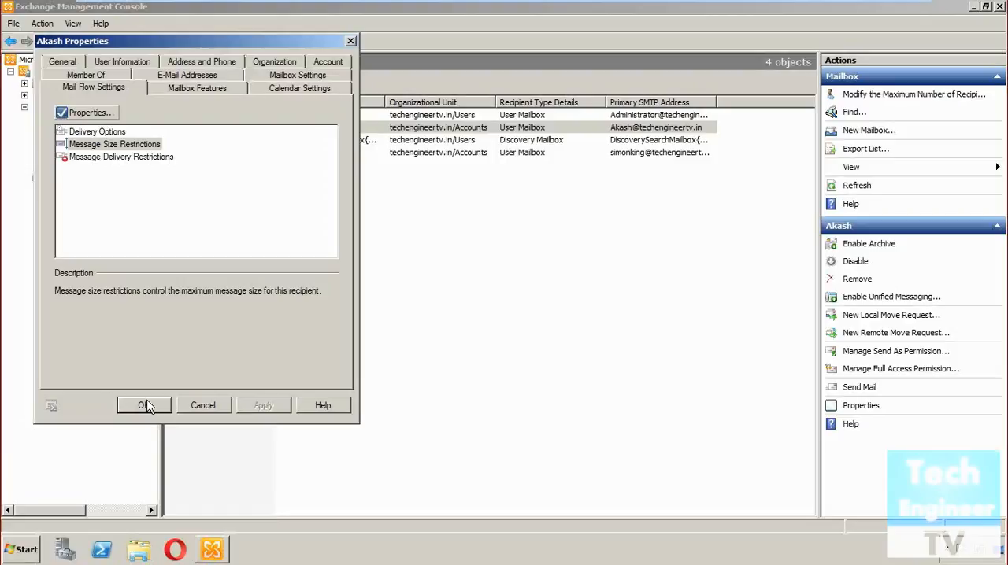
click(161, 409)
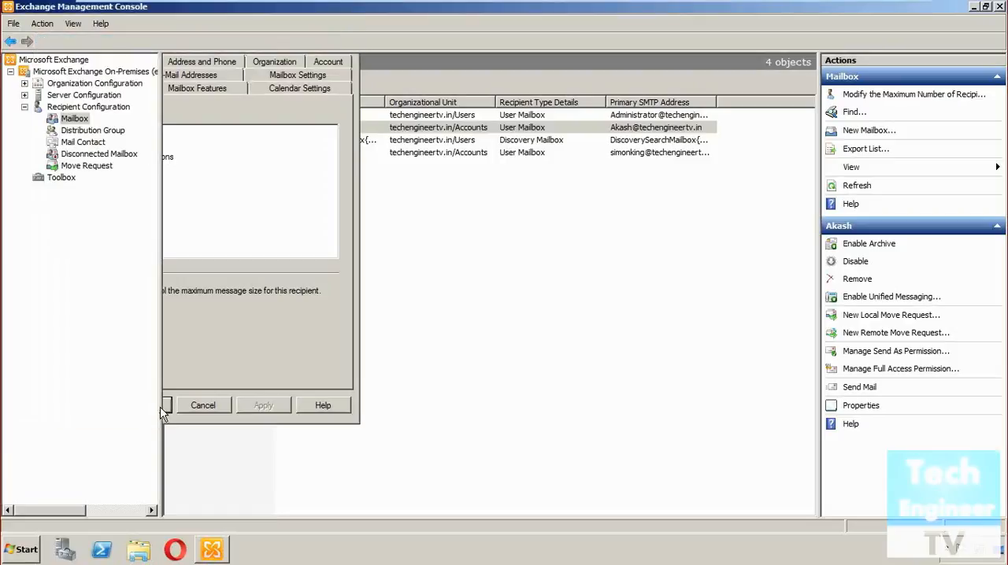
Launch Mozilla Firefox, close its duplicate start page window and bring up the remaining one
click(22, 552)
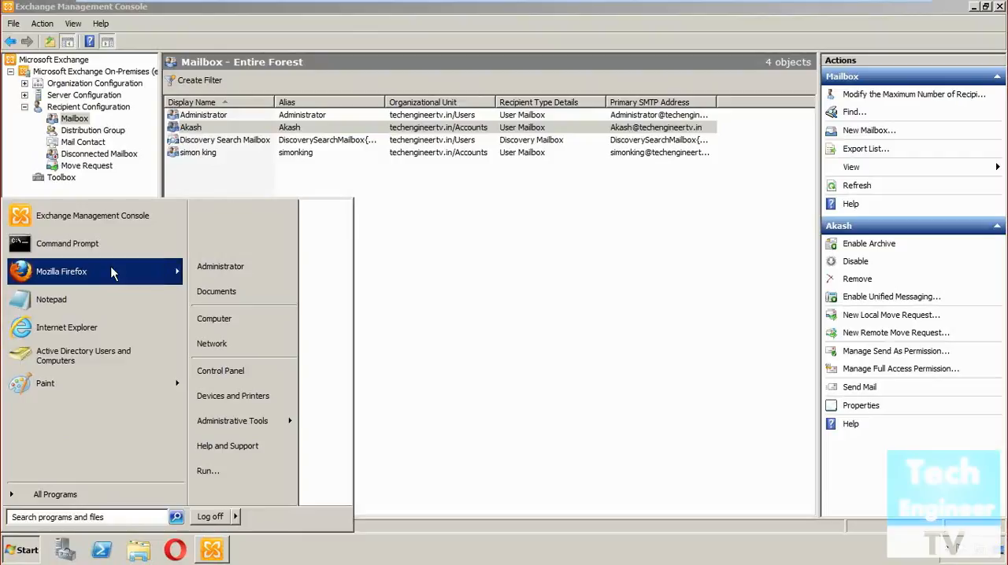
mouse_move(111, 271)
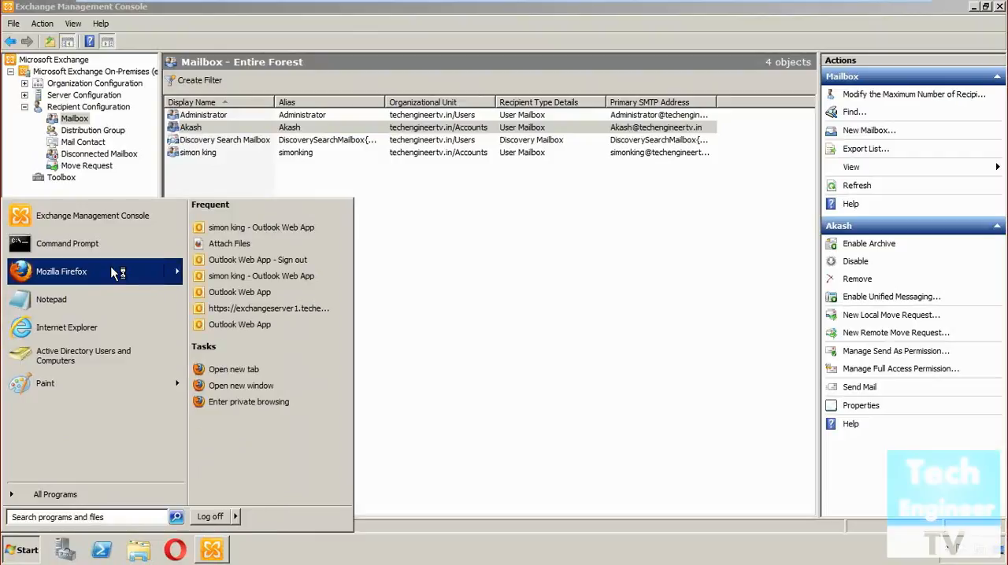
click(114, 271)
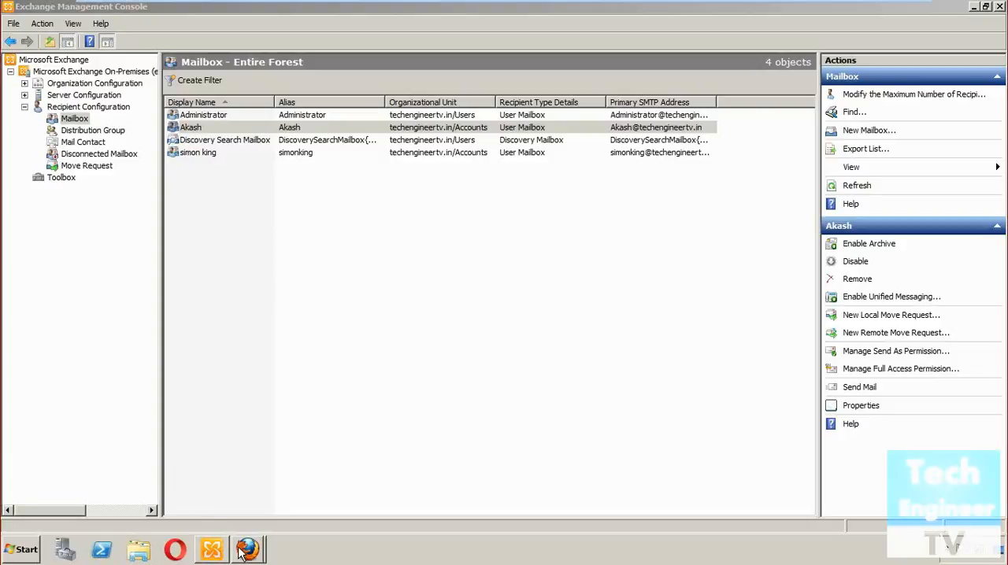
mouse_move(252, 551)
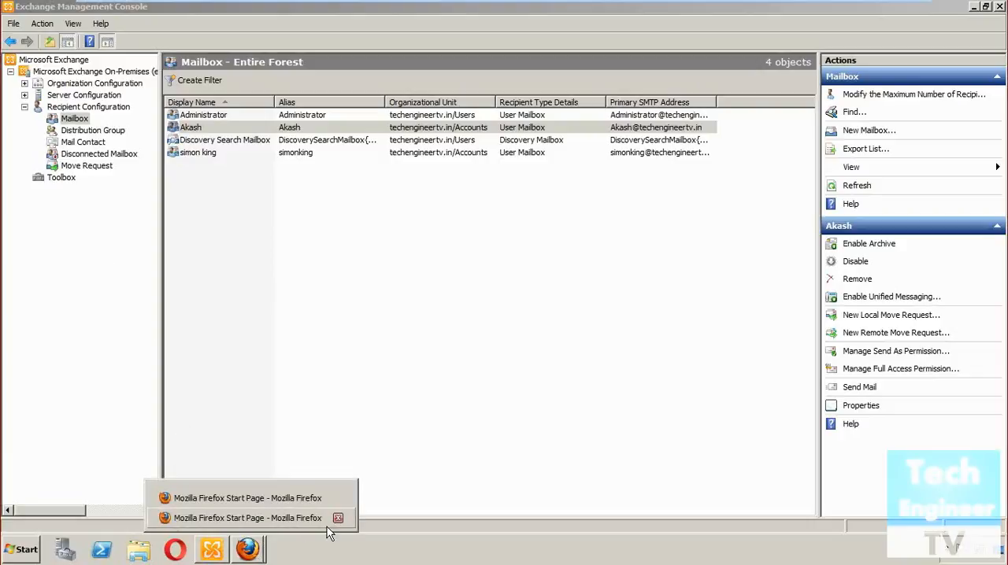
click(337, 518)
click(264, 518)
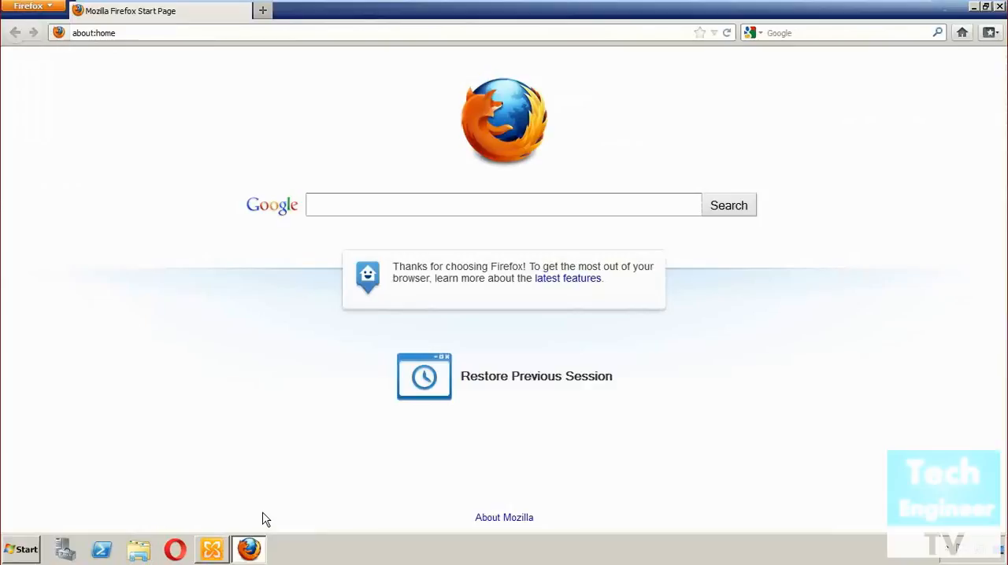
click(234, 33)
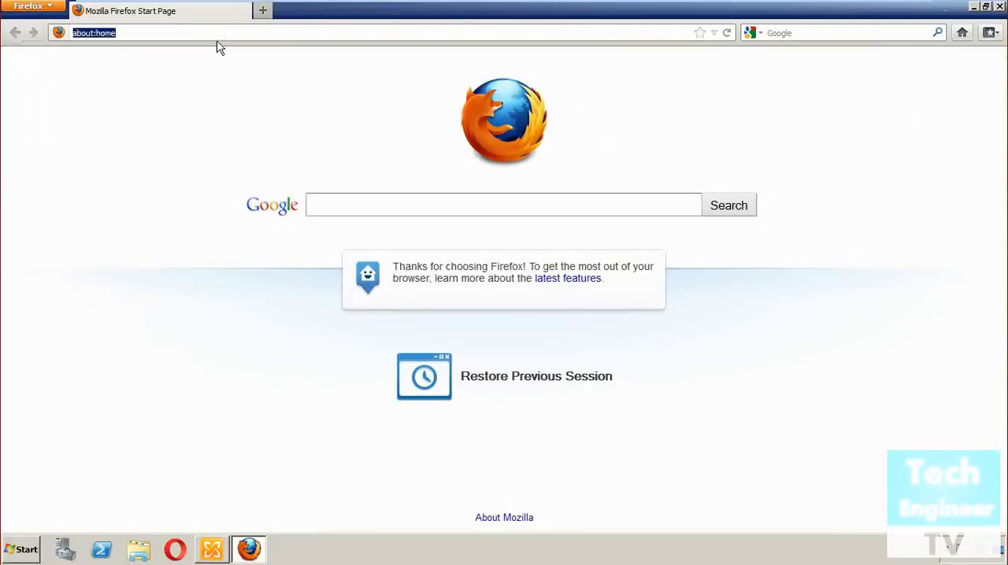
key(BackSpace)
text(t)
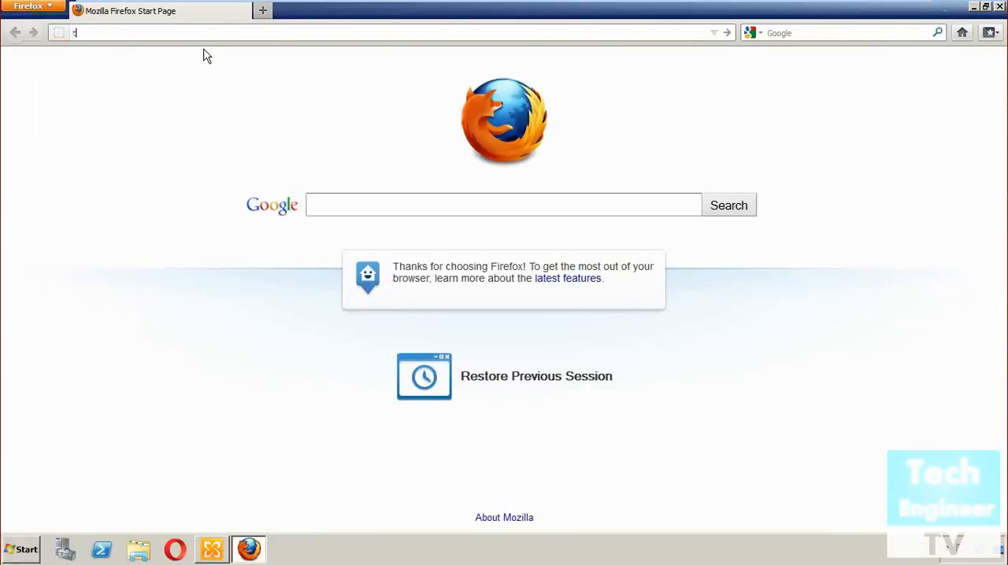
key(BackSpace)
text(https)
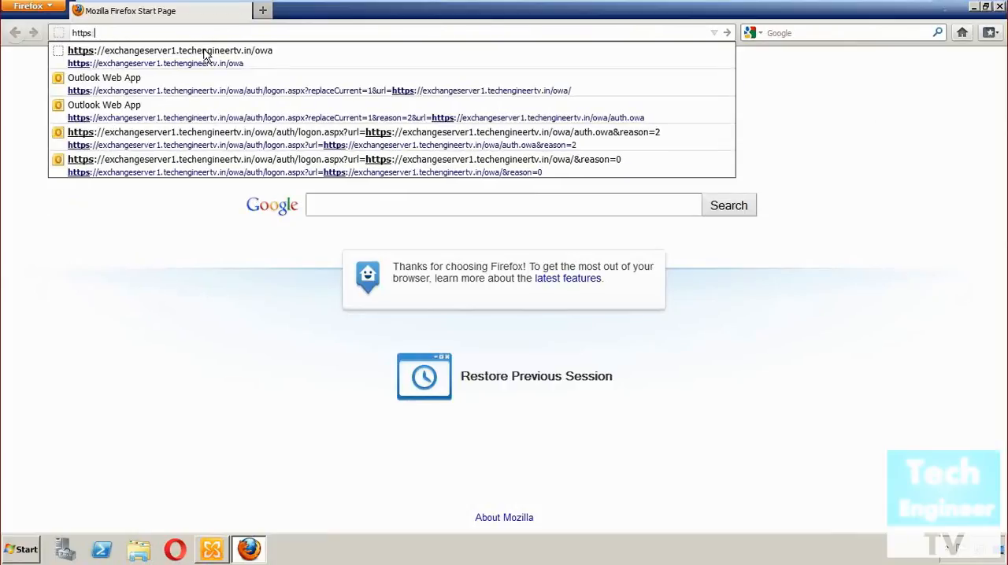
text(://)
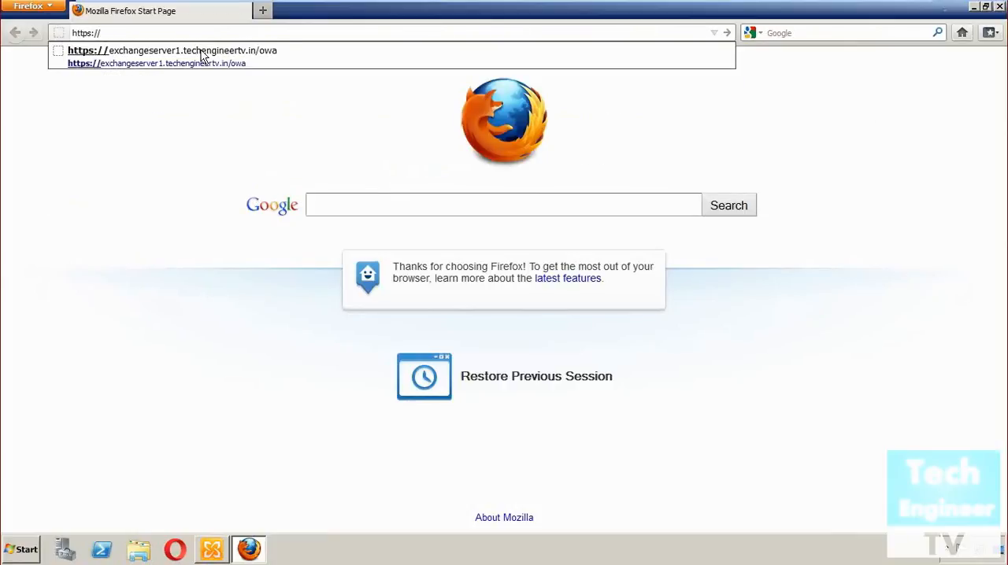
text(ser)
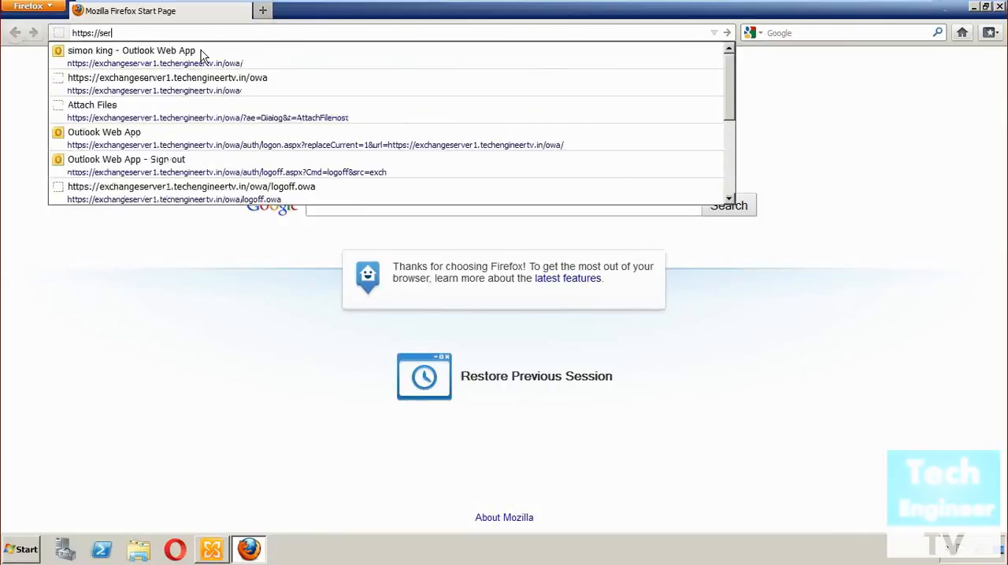
key(BackSpace)
key(BackSpace)
key(BackSpace)
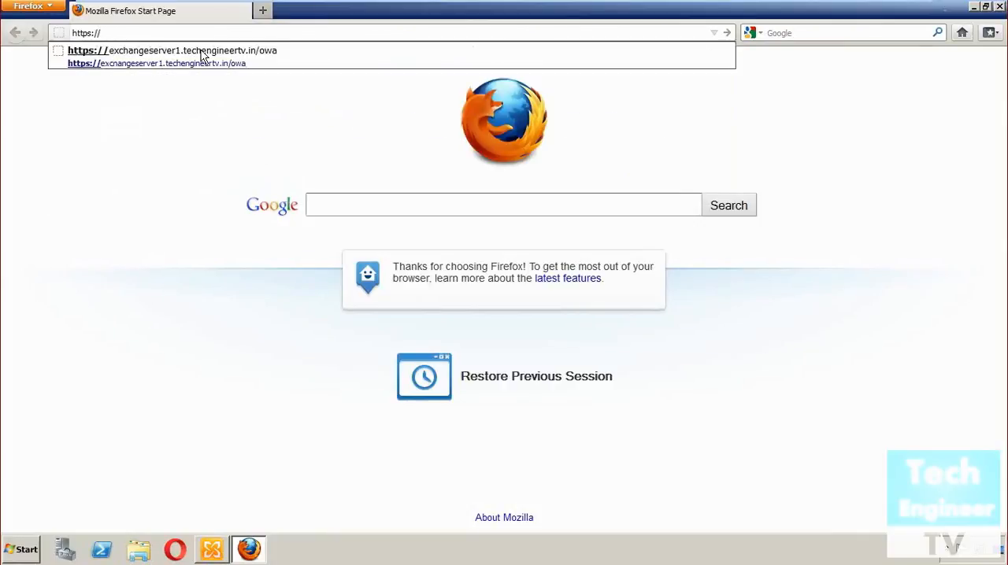
text(exchange)
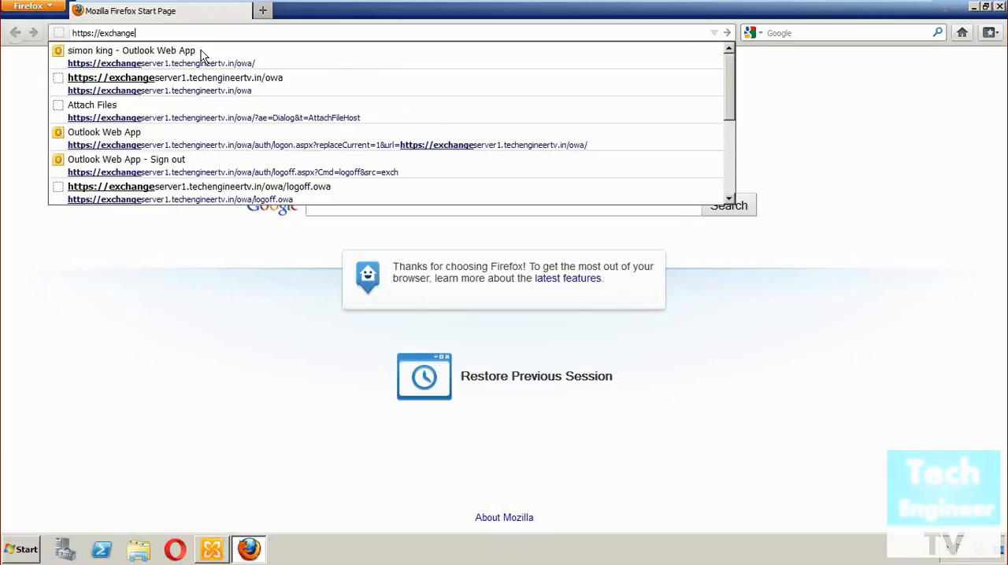
text(server)
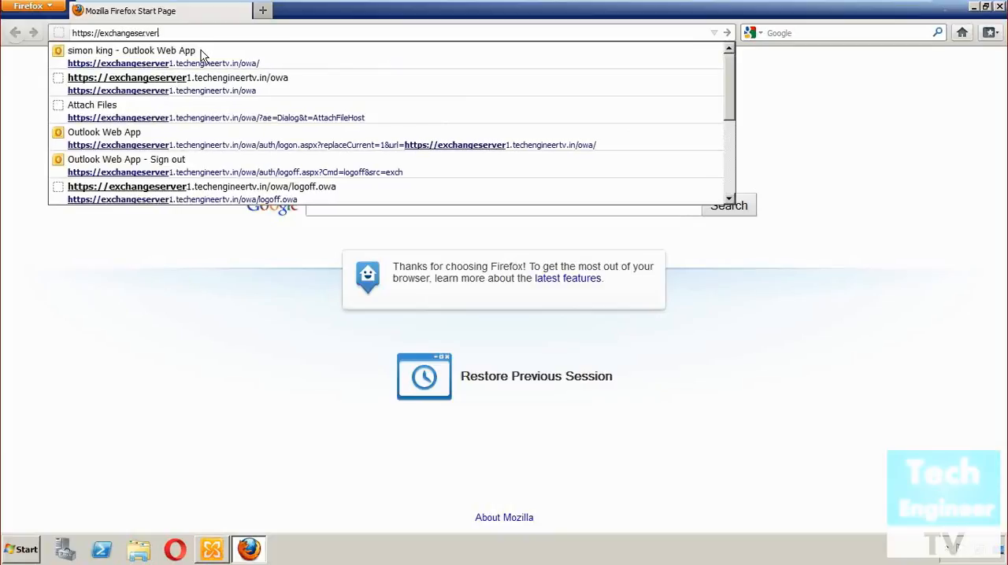
text(1.techengi)
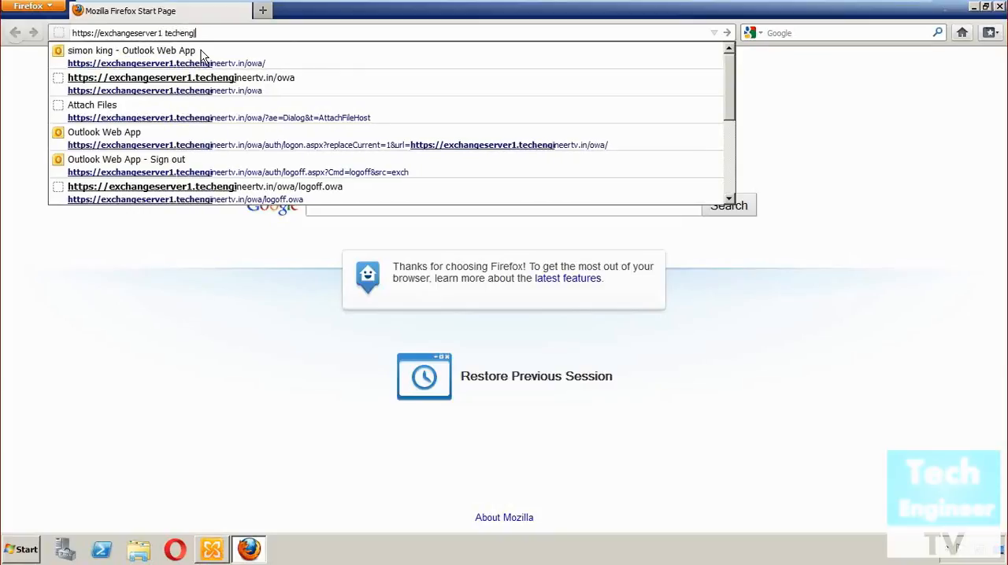
text(neertv.i)
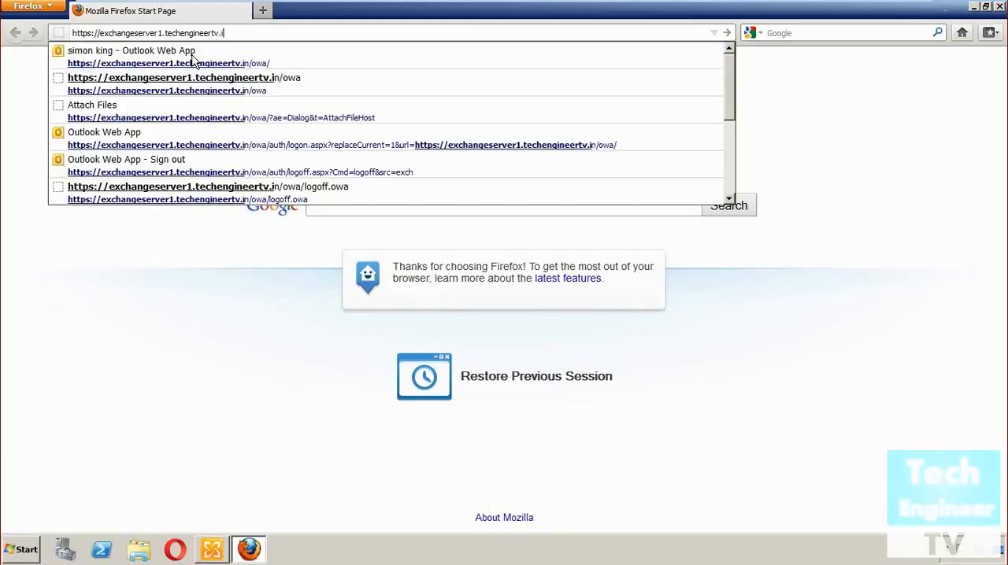
text(n/owa)
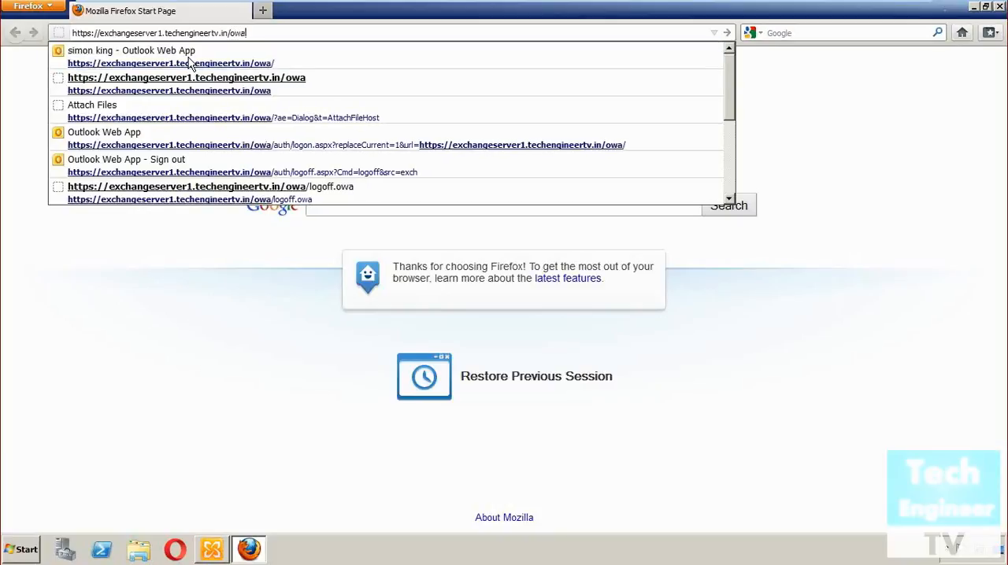
key(Return)
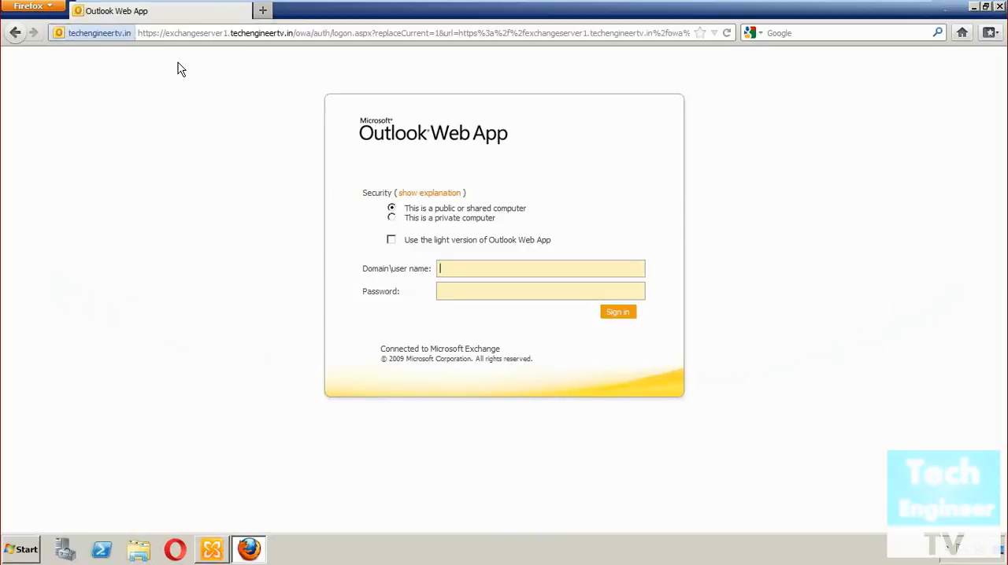
Sign in with the mailbox user's name and account password, and accept English (United States) and the GMT+05:30 time zone
text(alash)
key(Tab)
text(********)
key(Return)
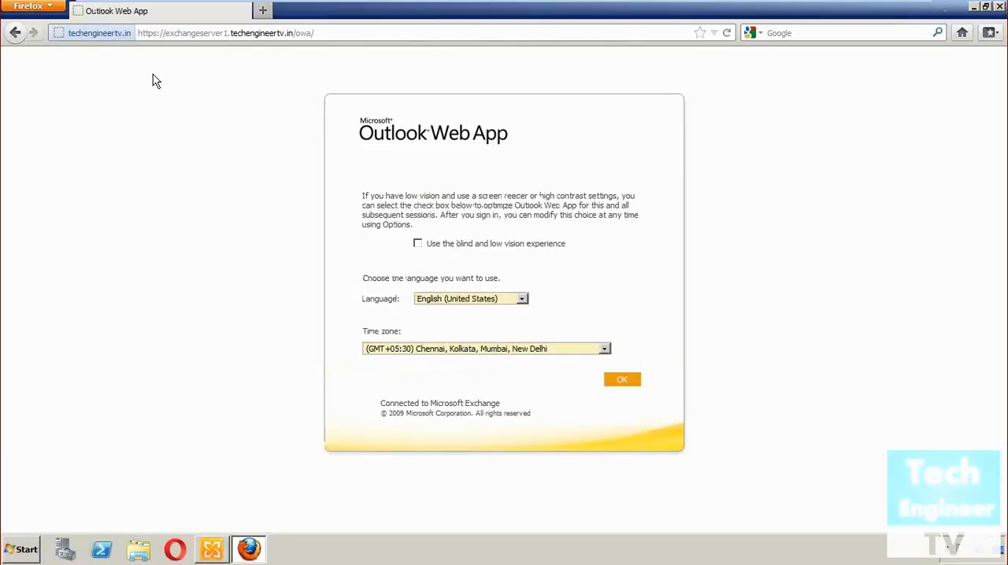
click(622, 380)
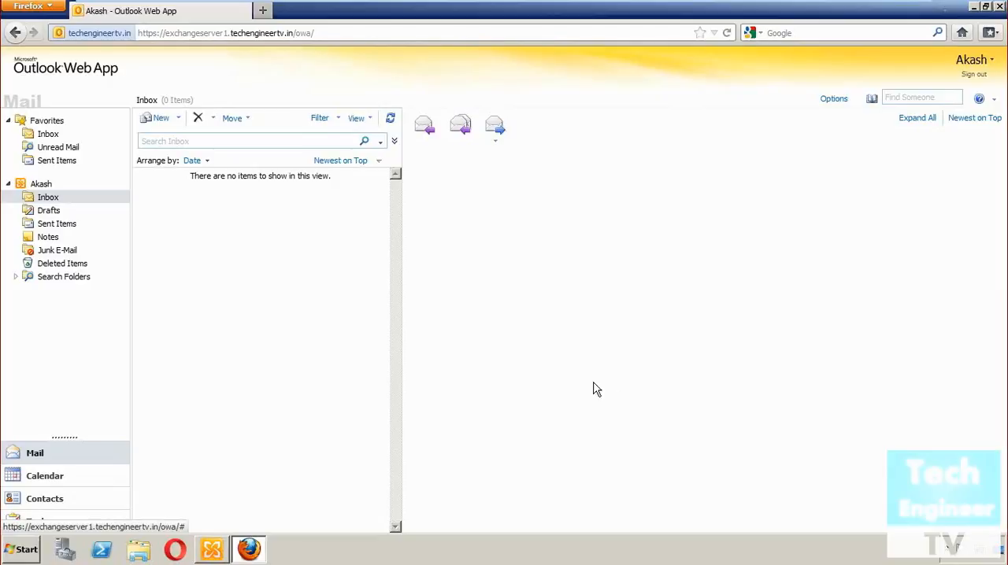
Start a new message with the body text Hiii and try to attach UD.jpg from the Desktop
click(155, 120)
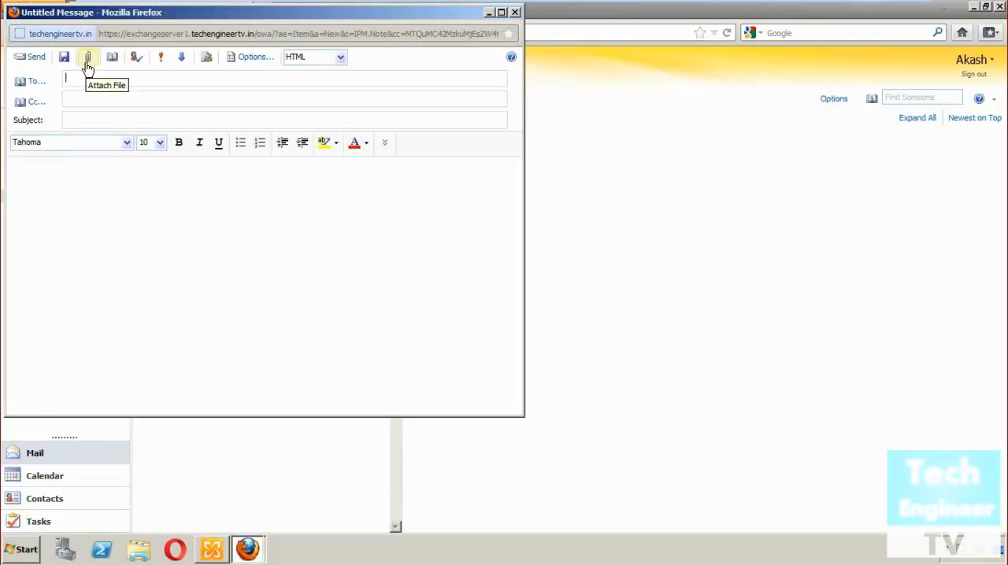
click(115, 270)
text(Hiii)
click(88, 58)
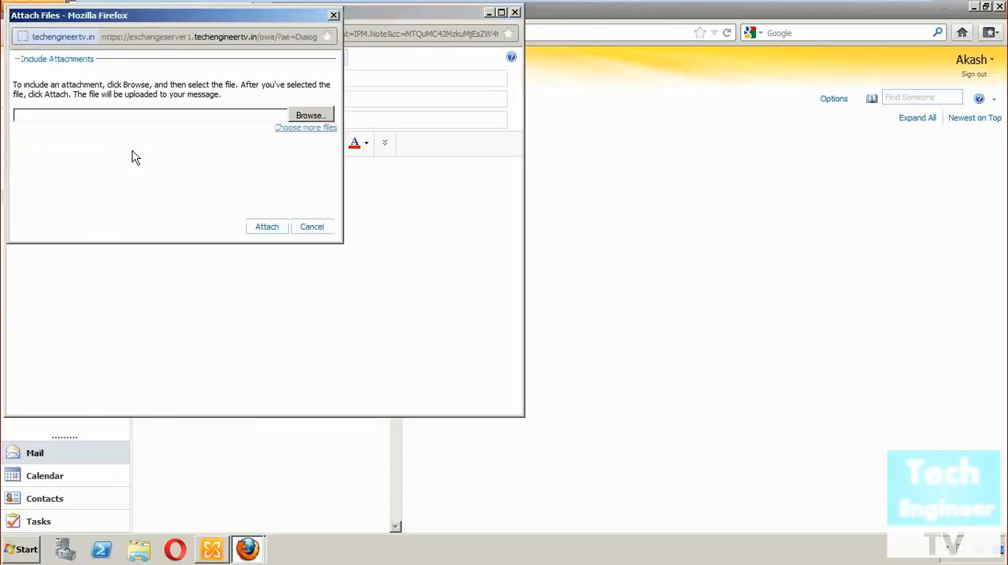
click(321, 122)
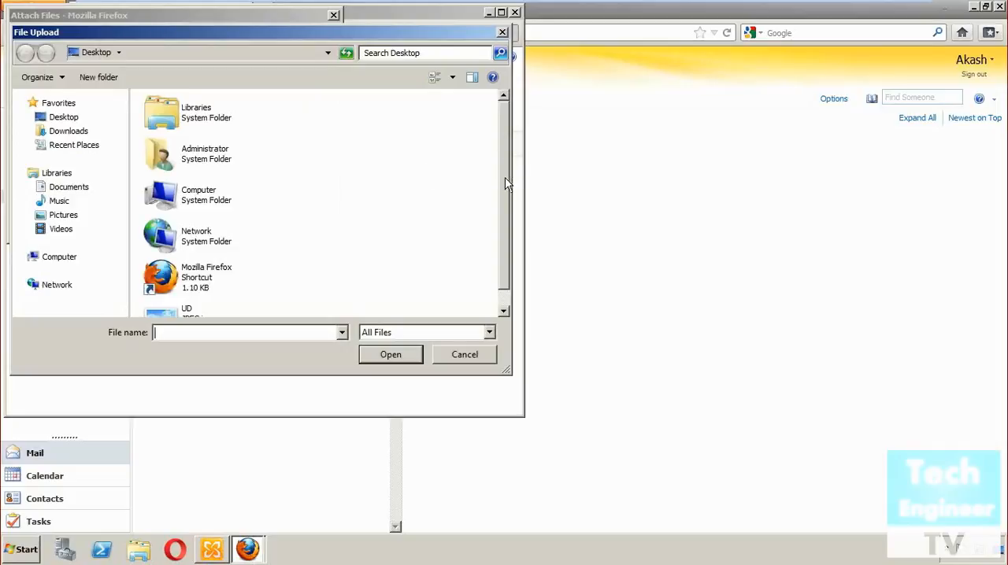
scroll(510, 212, down, 1)
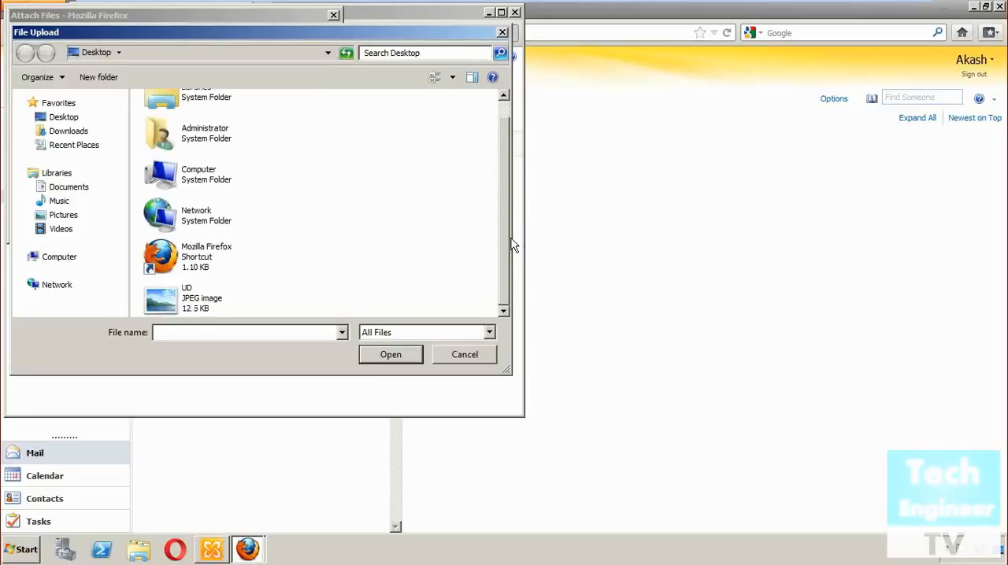
click(211, 297)
click(408, 354)
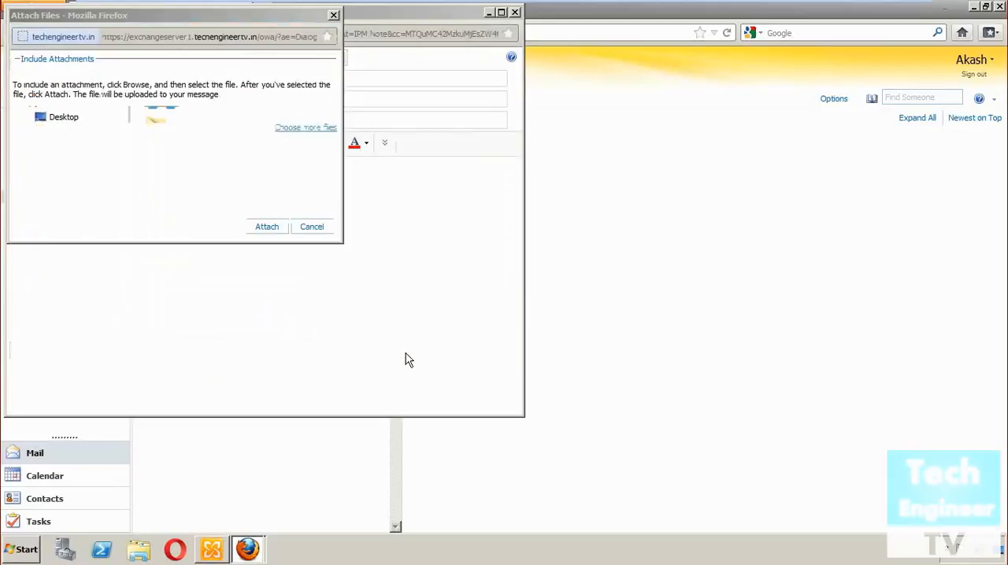
click(268, 228)
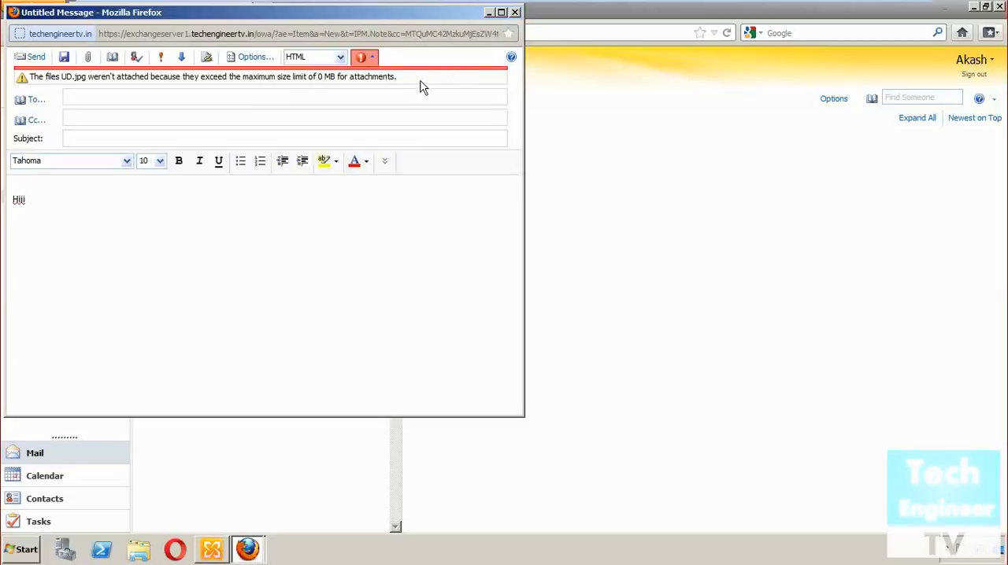
Discard the unsent message without saving it and sign out of the restricted user's mailbox
click(515, 13)
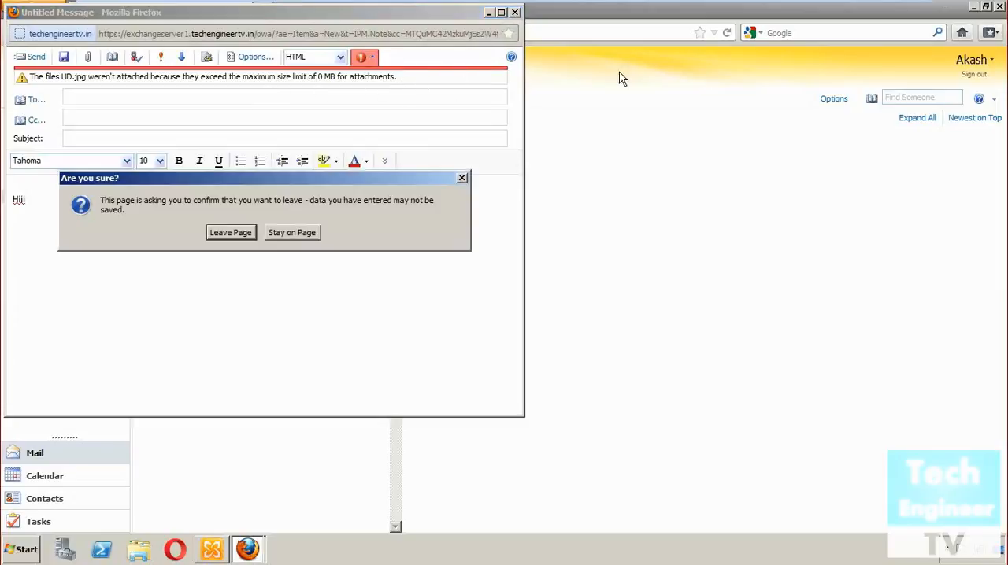
click(231, 234)
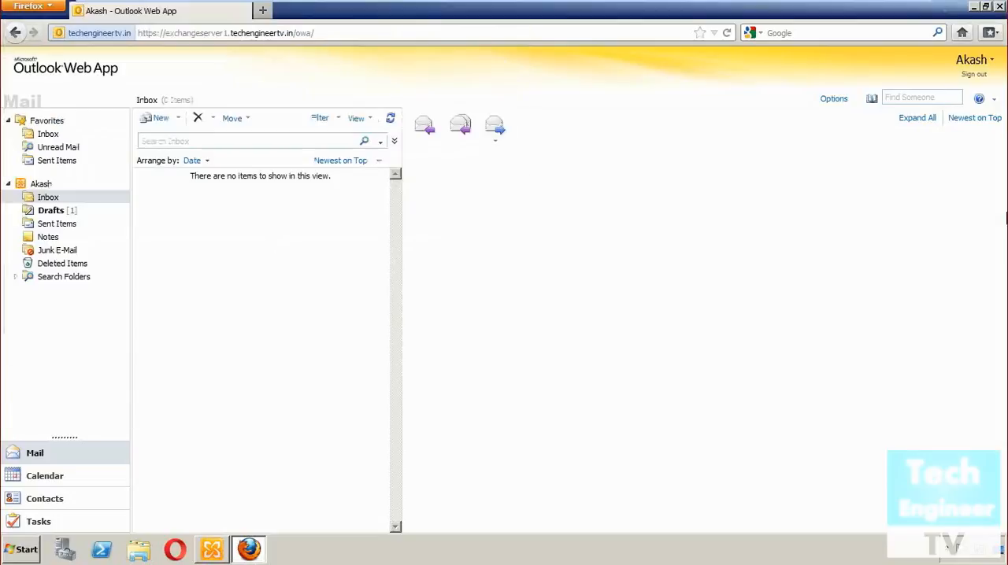
click(979, 77)
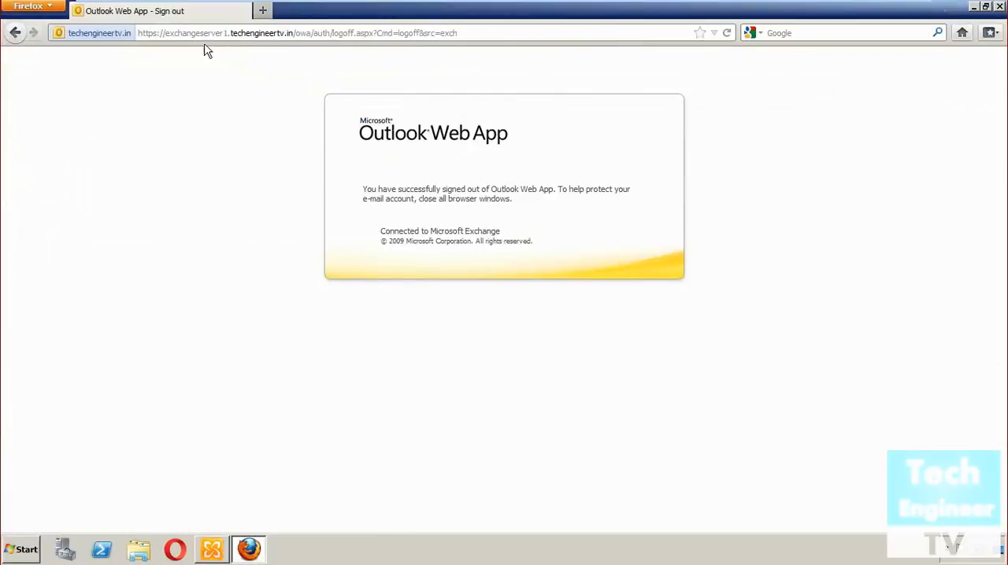
click(261, 10)
click(245, 10)
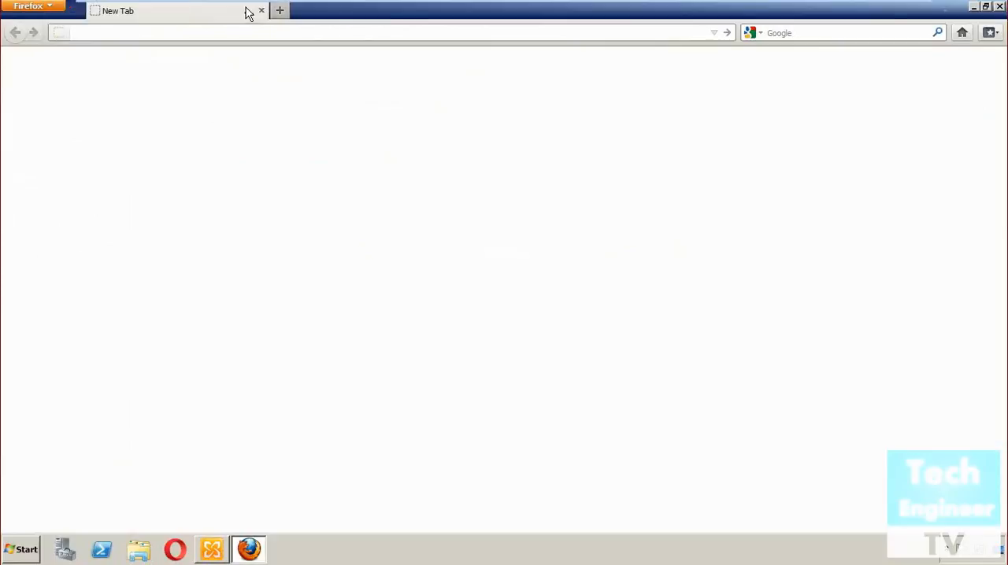
text(ht)
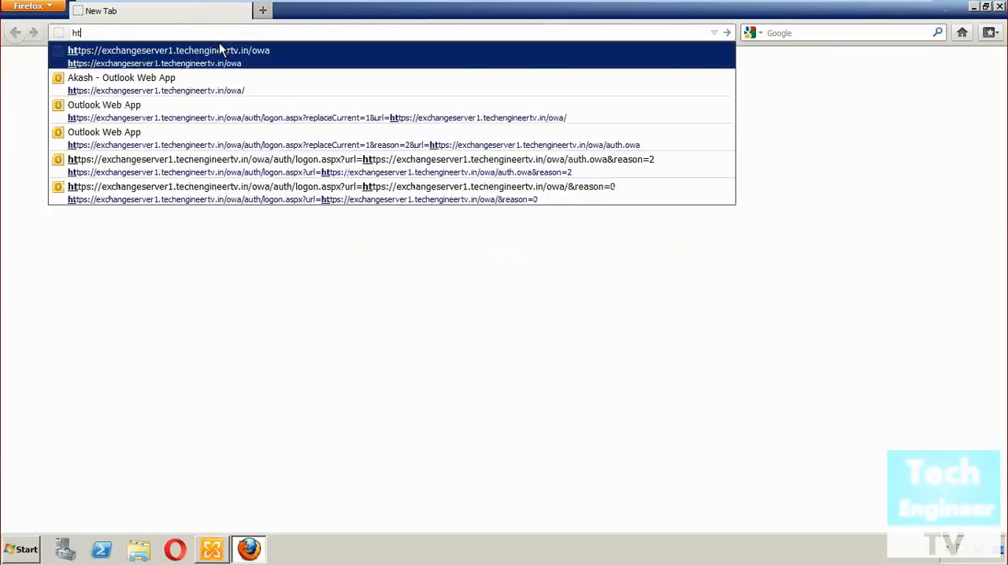
click(237, 55)
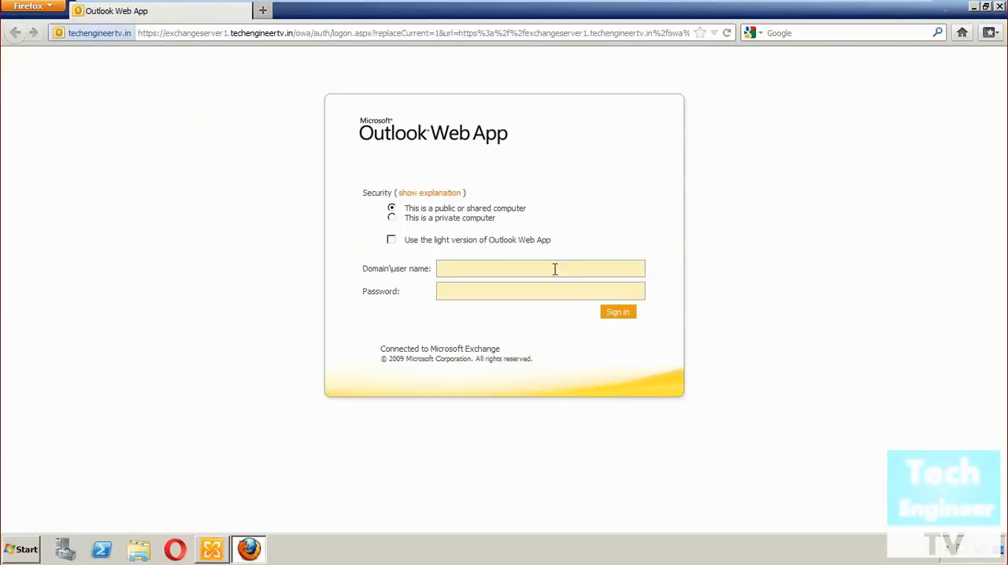
Sign in to Outlook Web App with the second mailbox user's name and account password
text(••)
text(••)
key(BackSpace)
text(••••••••)
key(Return)
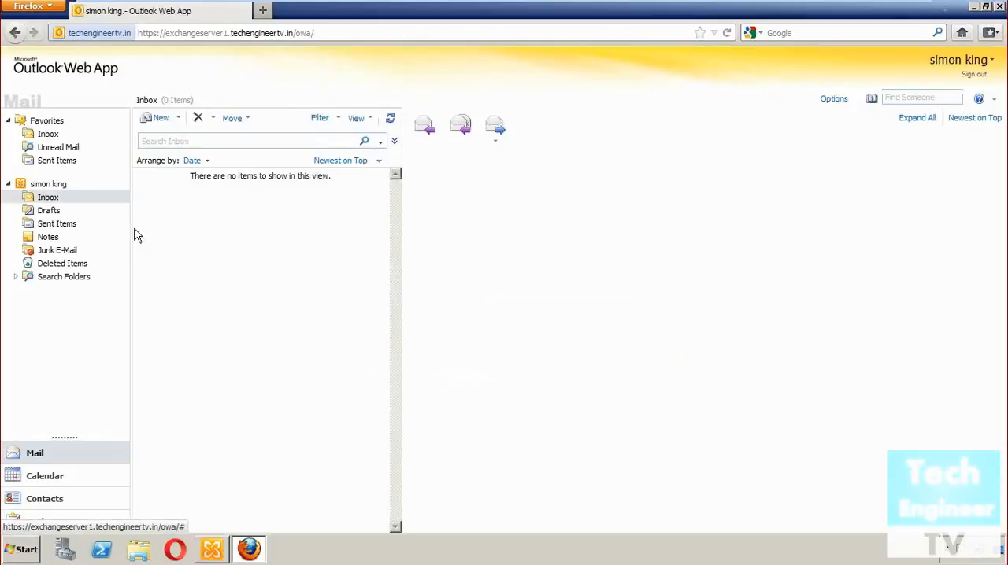
Start a new message and attach the UD.jpg image from the Desktop
click(154, 118)
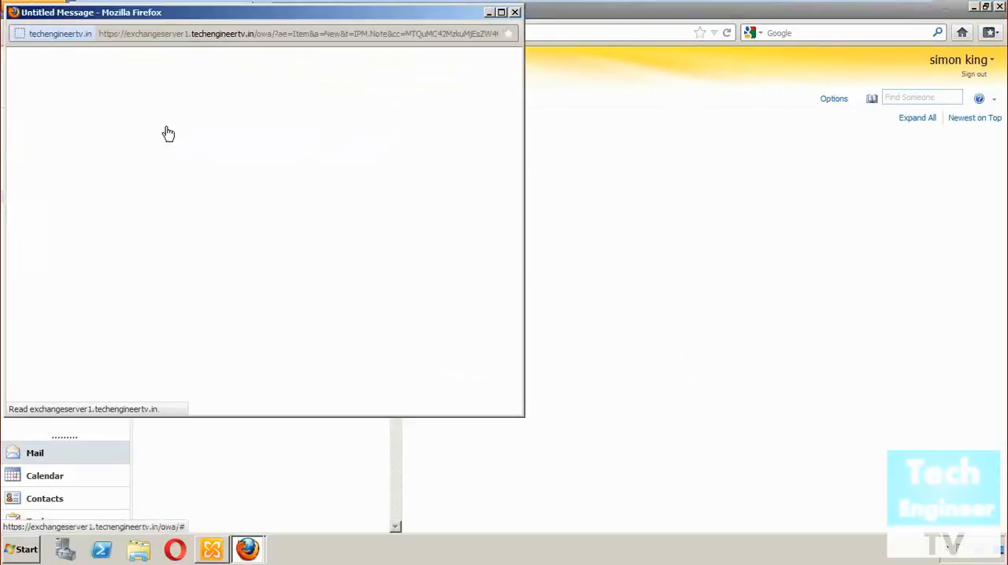
click(87, 57)
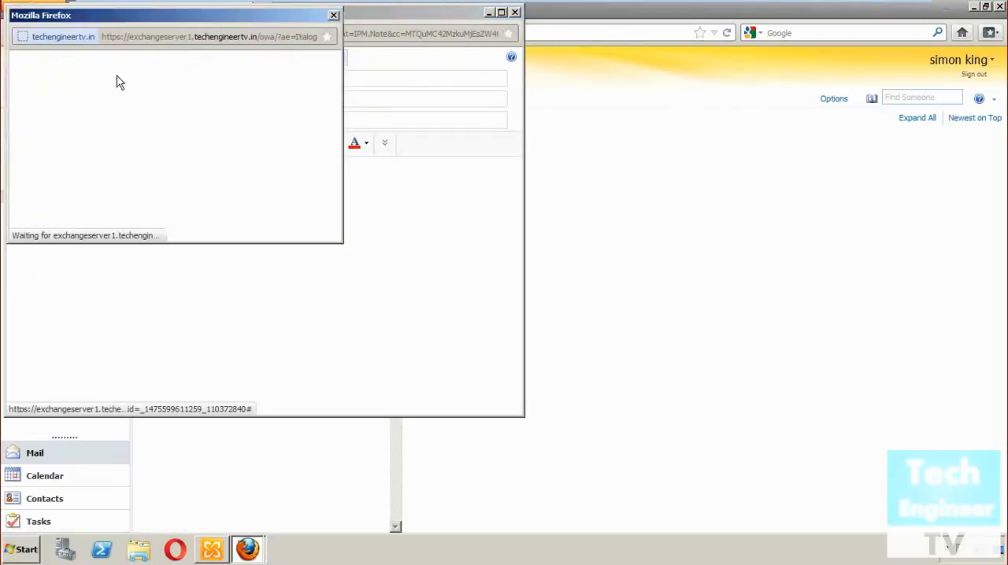
click(310, 115)
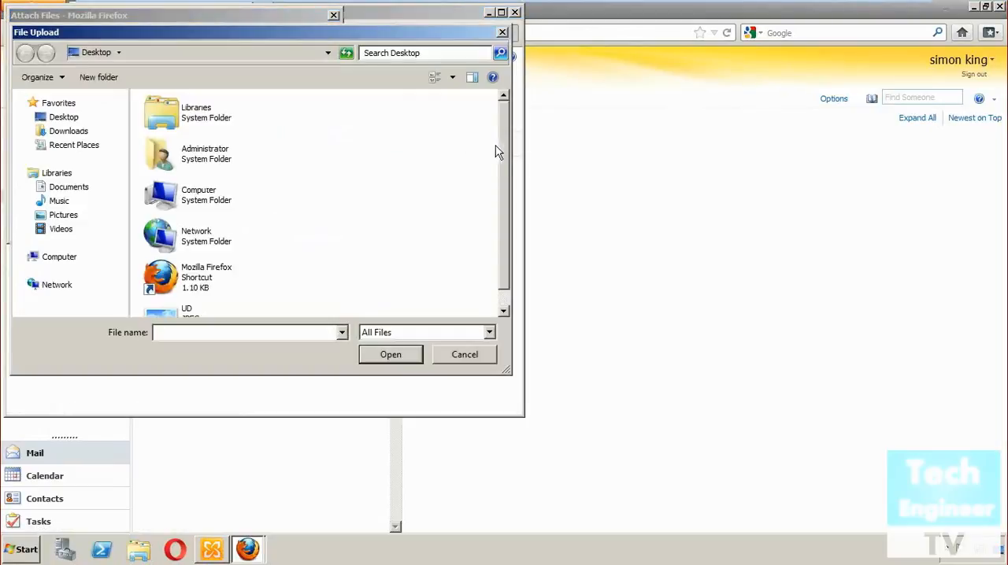
scroll(504, 213, down, 2)
click(182, 303)
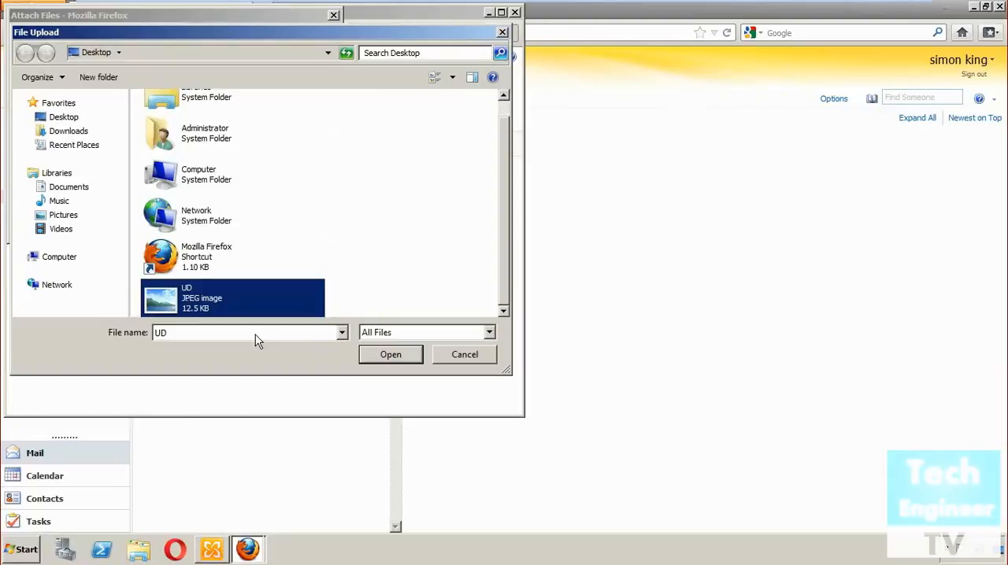
click(400, 358)
click(280, 228)
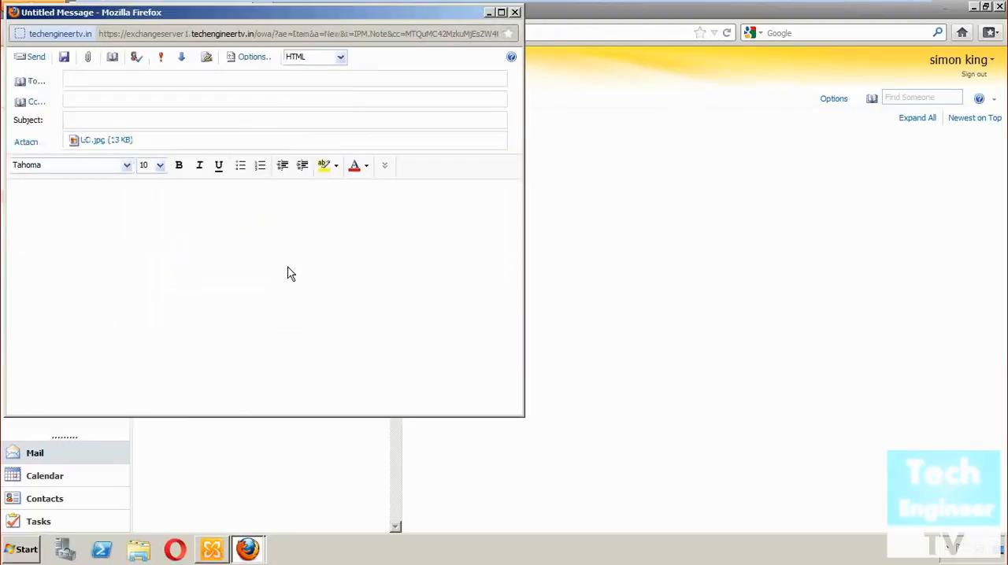
Address the message to the restricted mailbox user's e-mail, enter the body Hiii and the subject Attachments, and send it
click(155, 80)
text(akas)
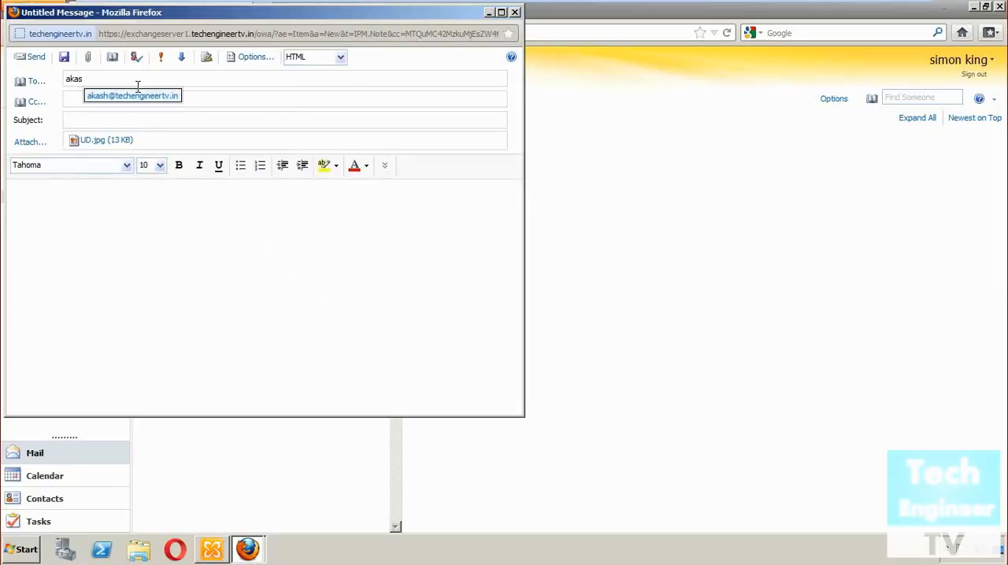
text(h)
click(109, 100)
text(Hiii)
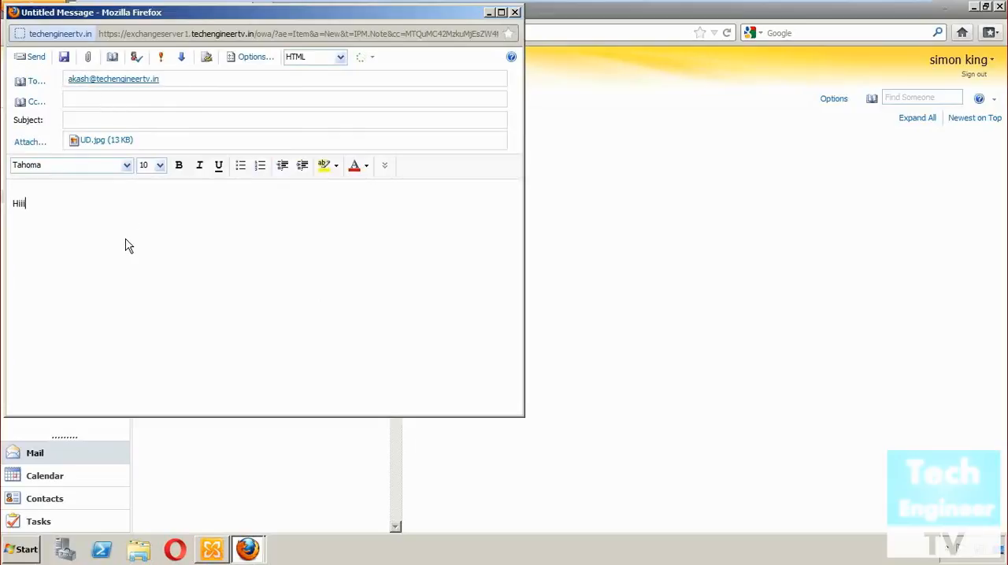
click(105, 124)
text(At)
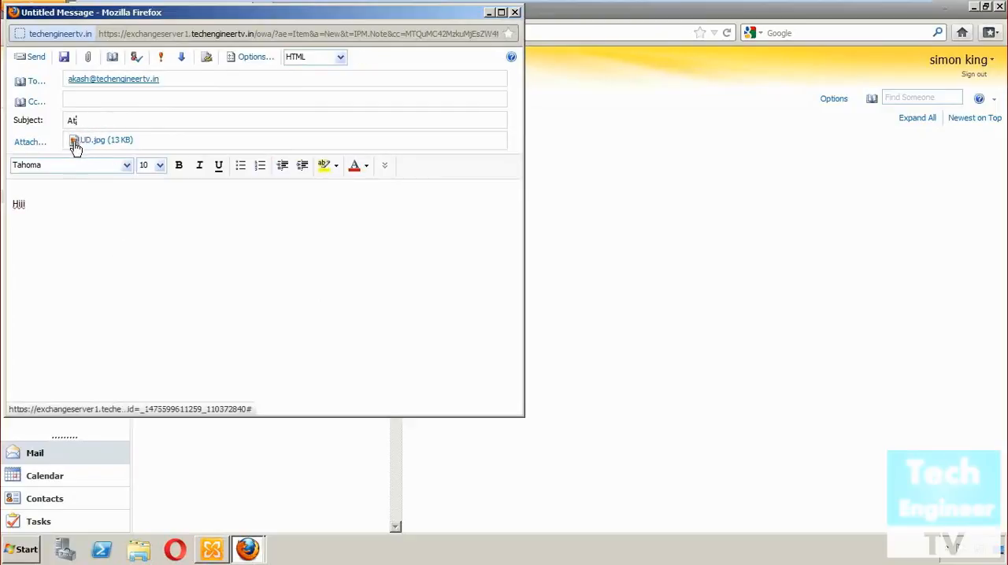
text(tachment)
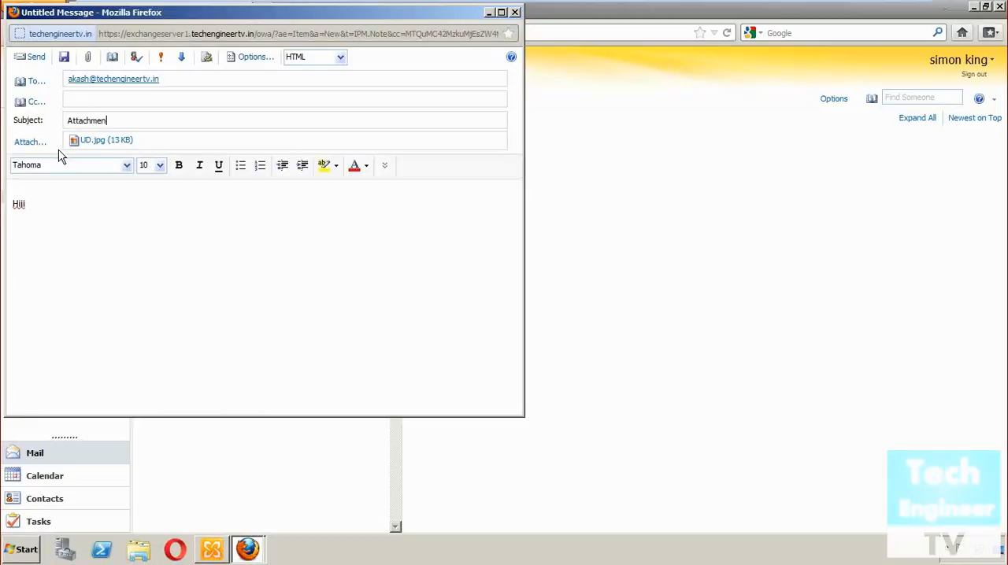
text(s)
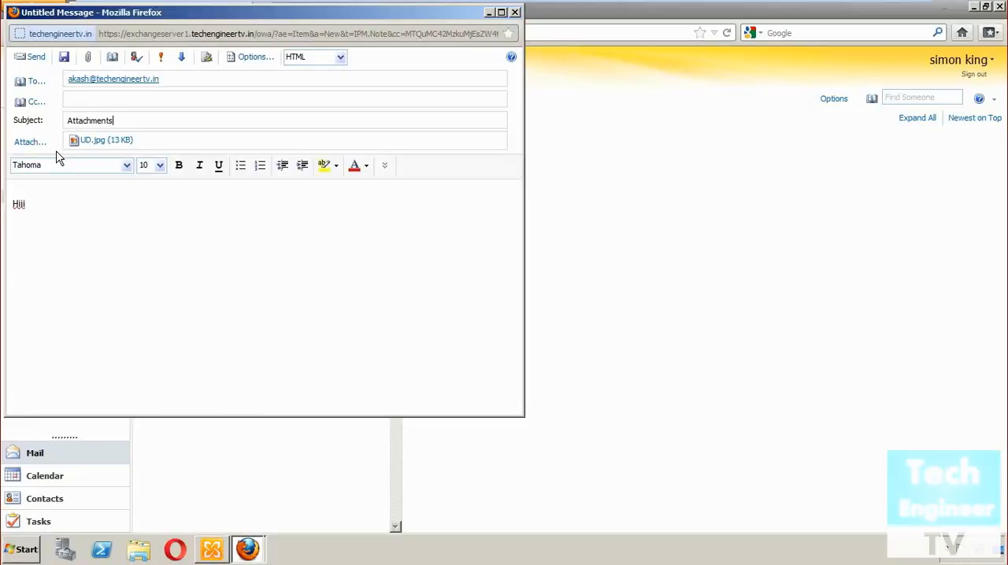
click(35, 59)
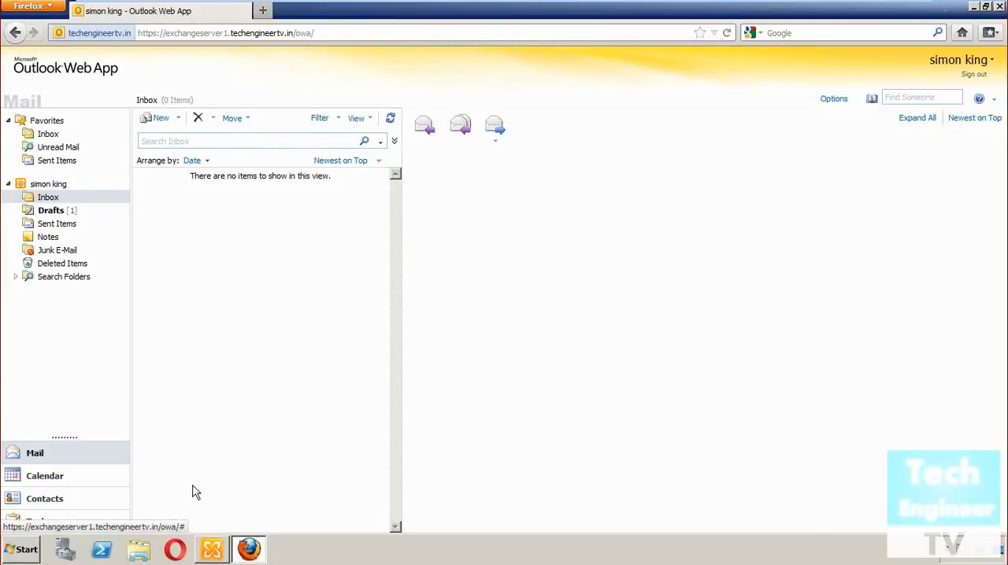
Switch to the Opera browser and close its duplicate start page tab
click(175, 551)
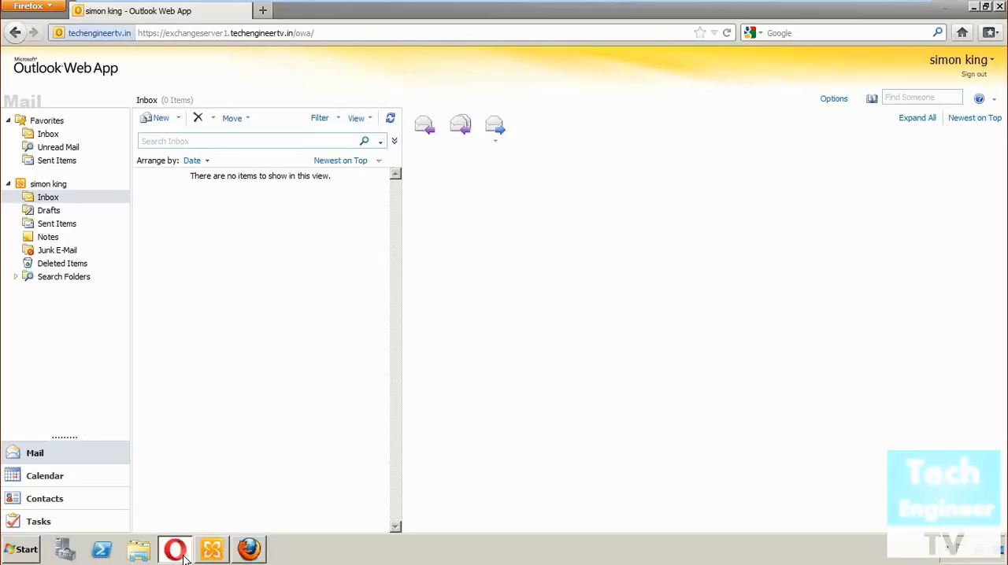
click(174, 550)
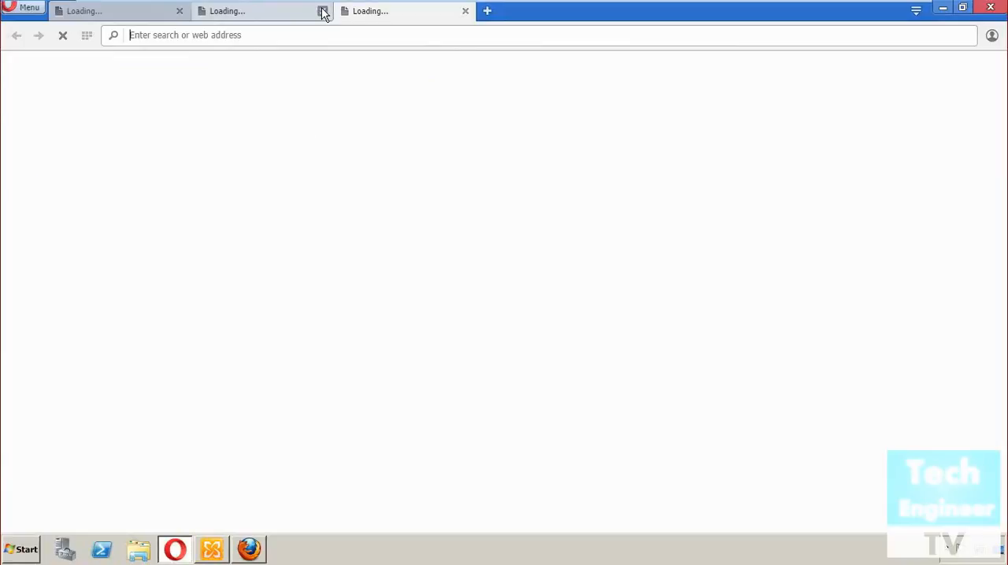
click(180, 12)
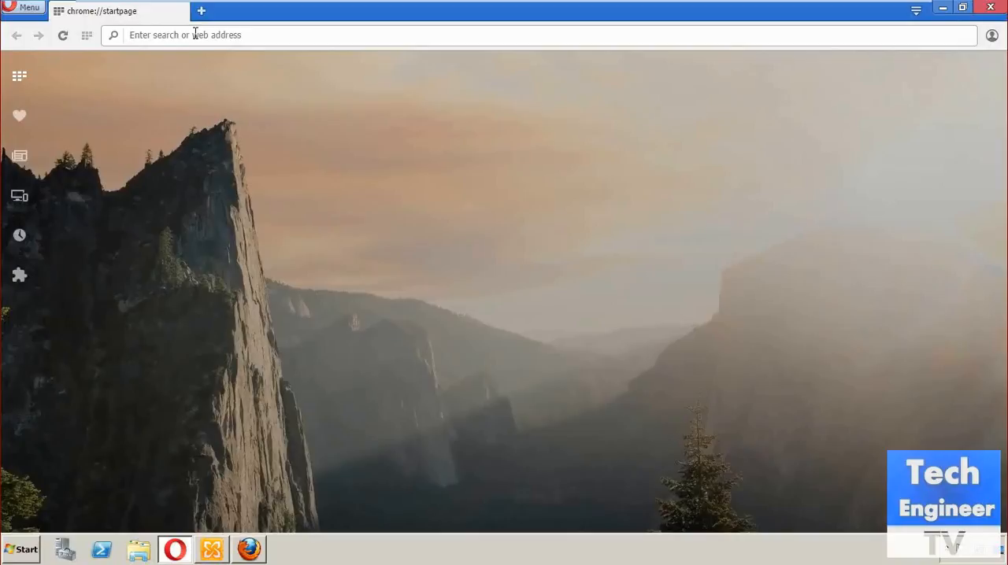
click(196, 35)
text(ht)
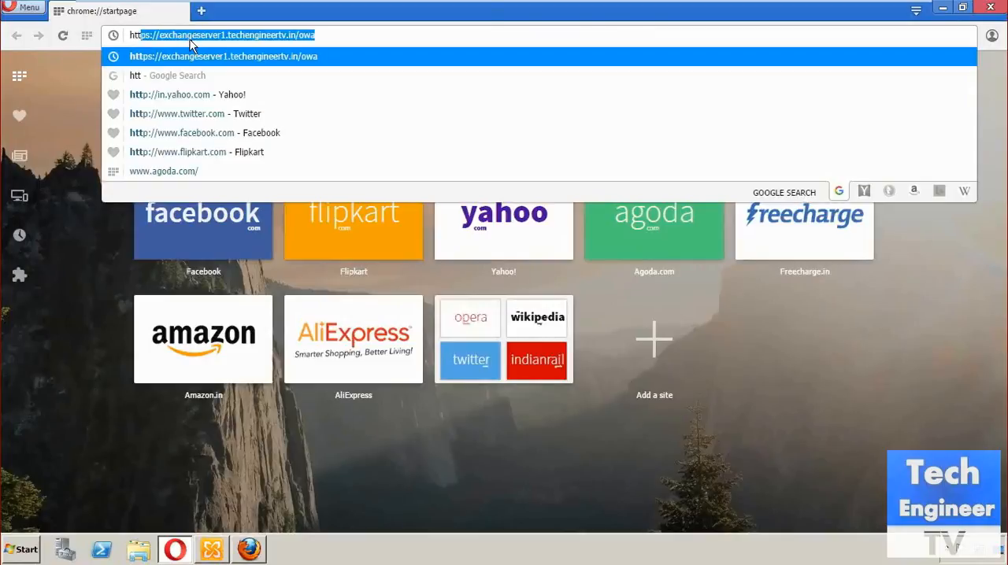
click(350, 34)
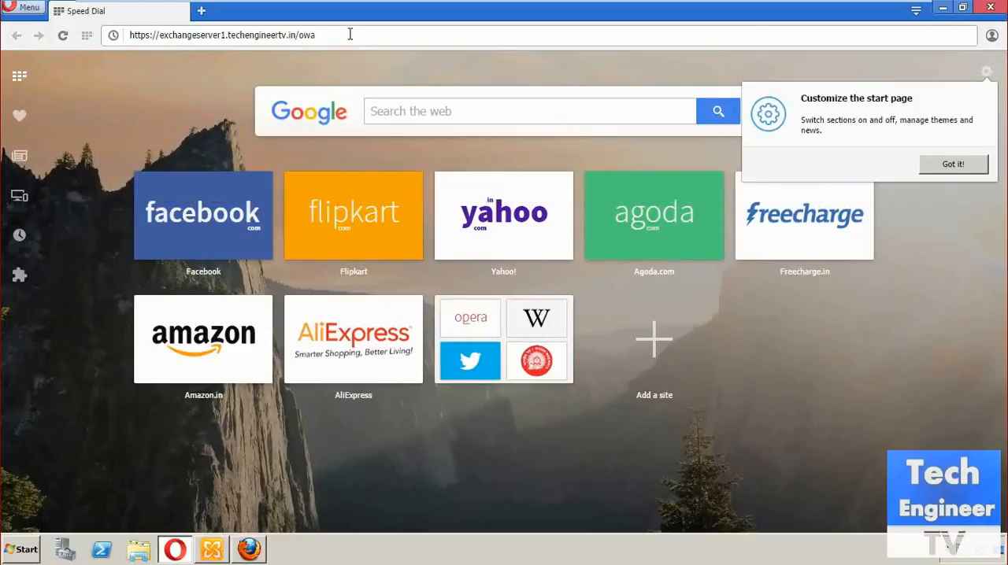
click(350, 34)
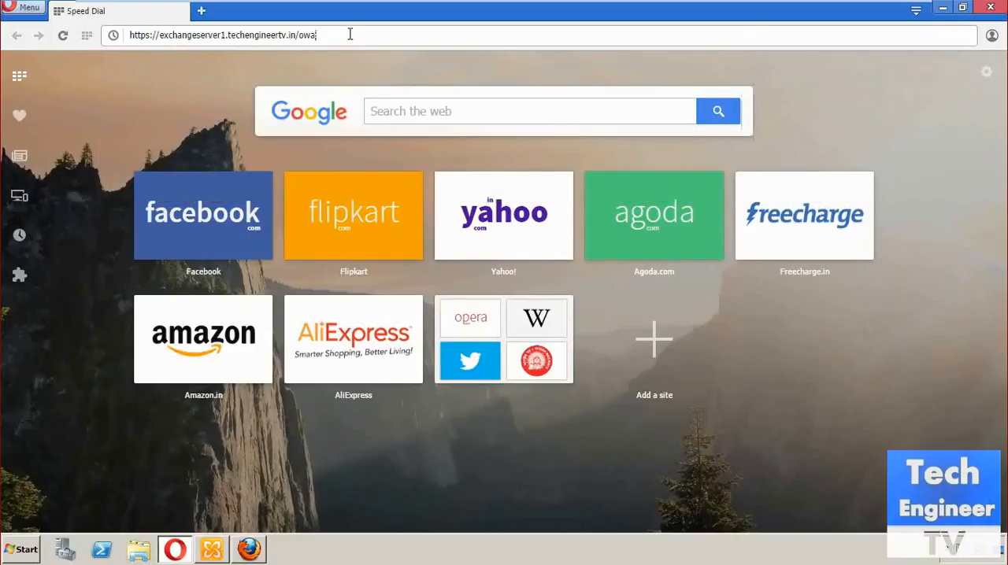
key(Return)
click(545, 165)
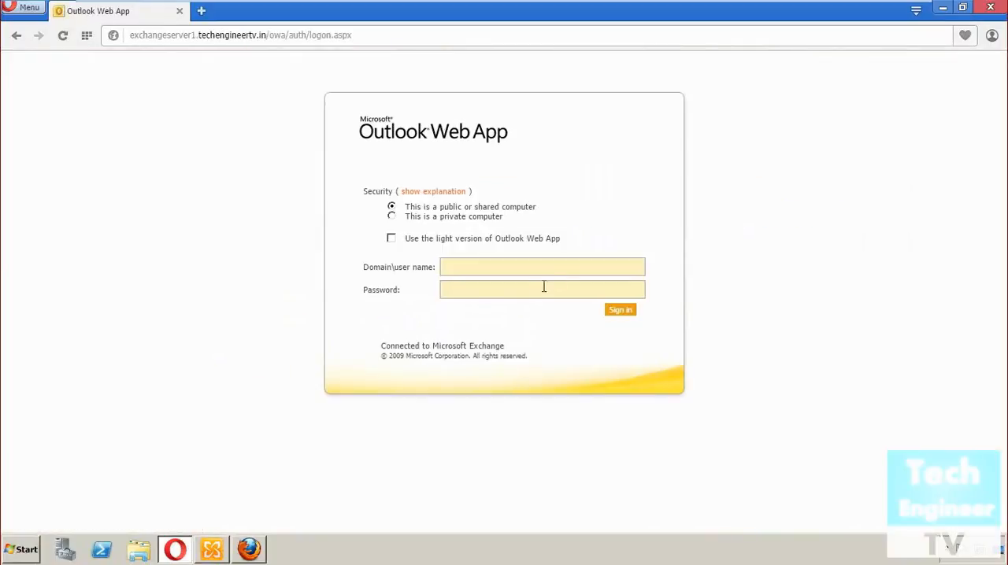
Sign in to Outlook Web App with the restricted mailbox user's name and account password
click(535, 269)
text(akash)
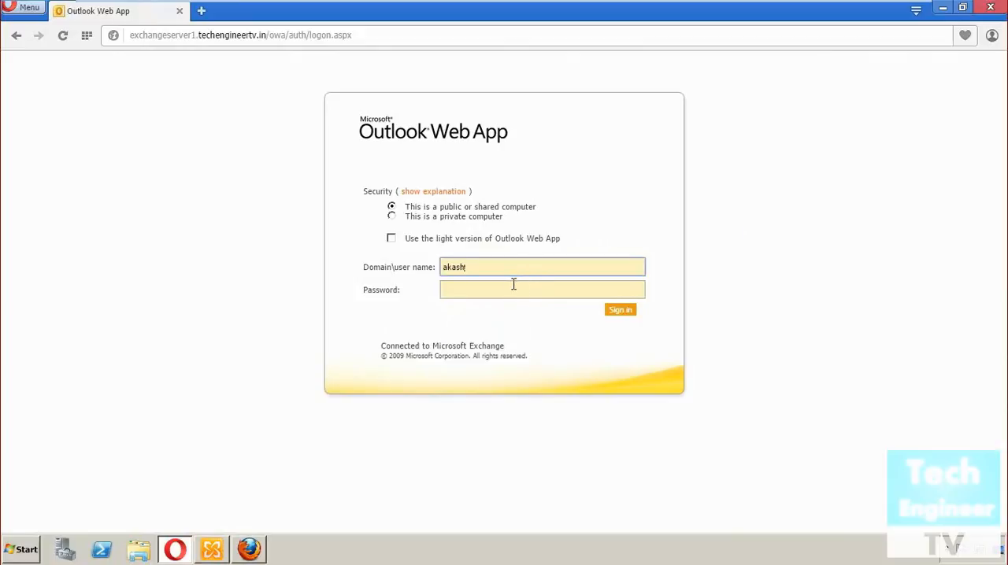
click(513, 289)
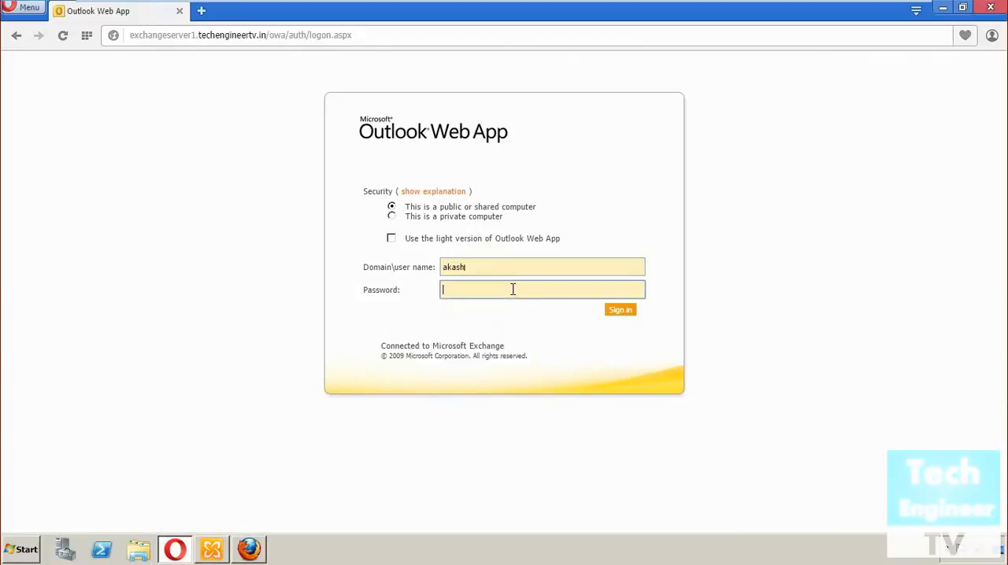
text(********)
key(Return)
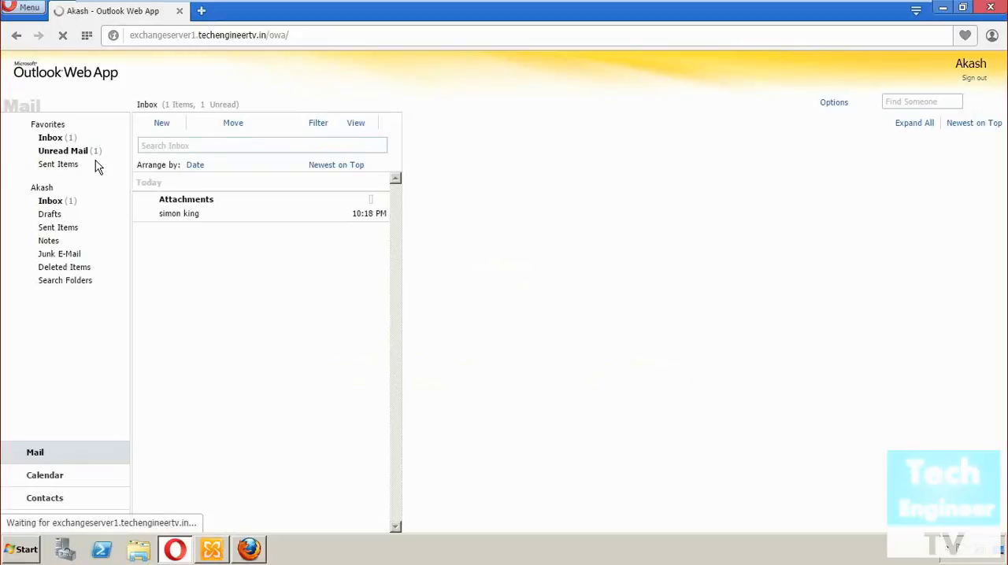
View the received Attachments message in its own window to check its attachment, and close the window
click(234, 209)
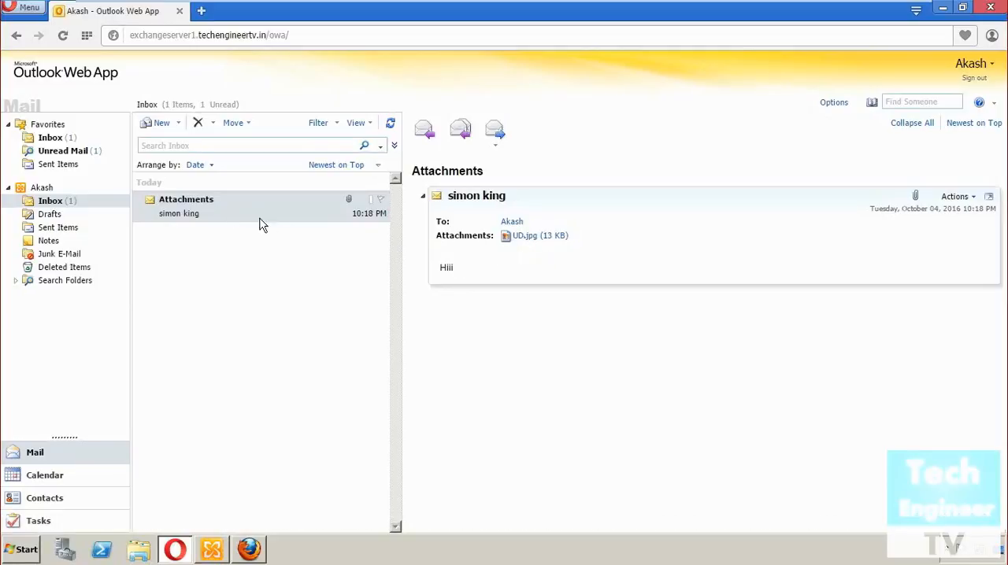
double_click(228, 217)
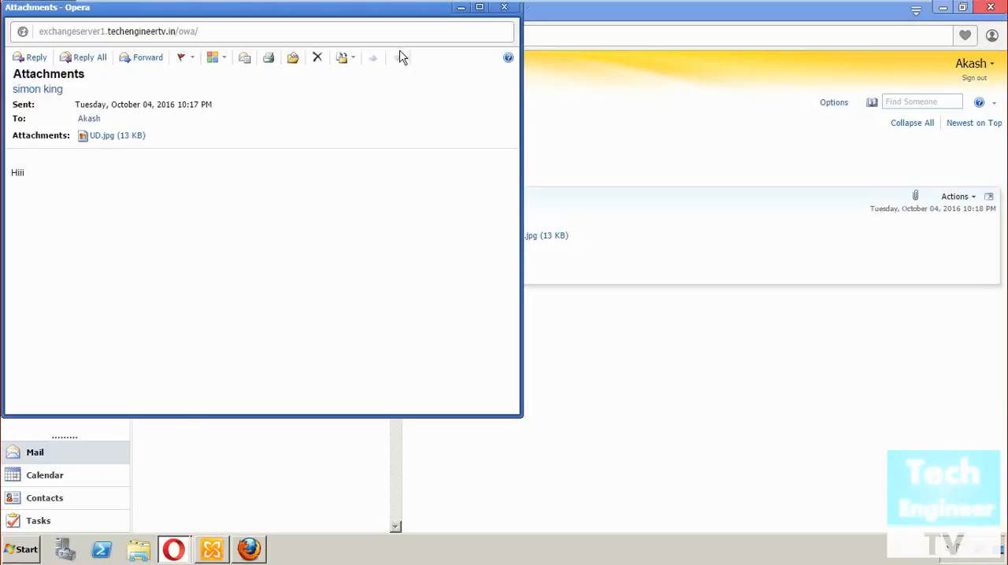
click(504, 8)
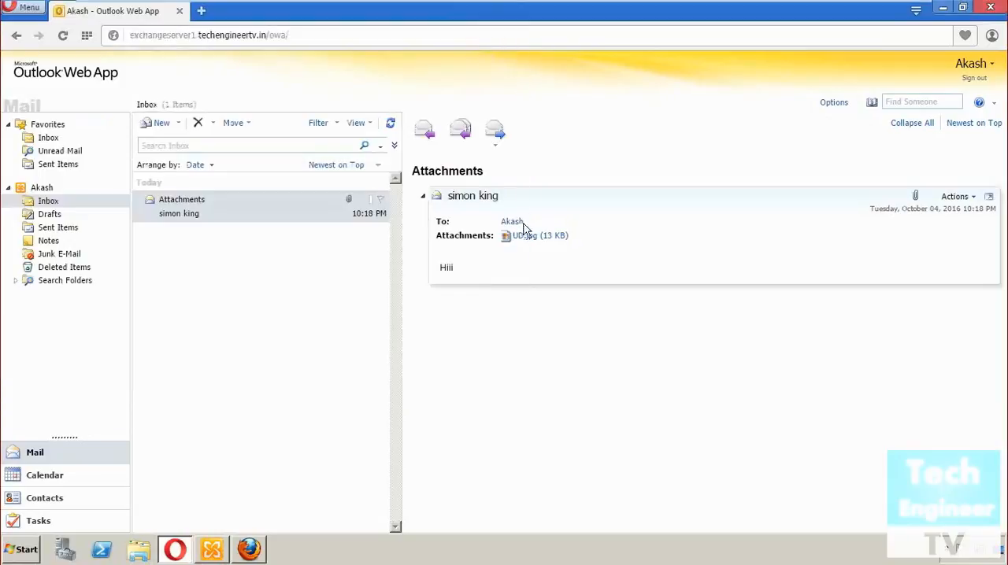